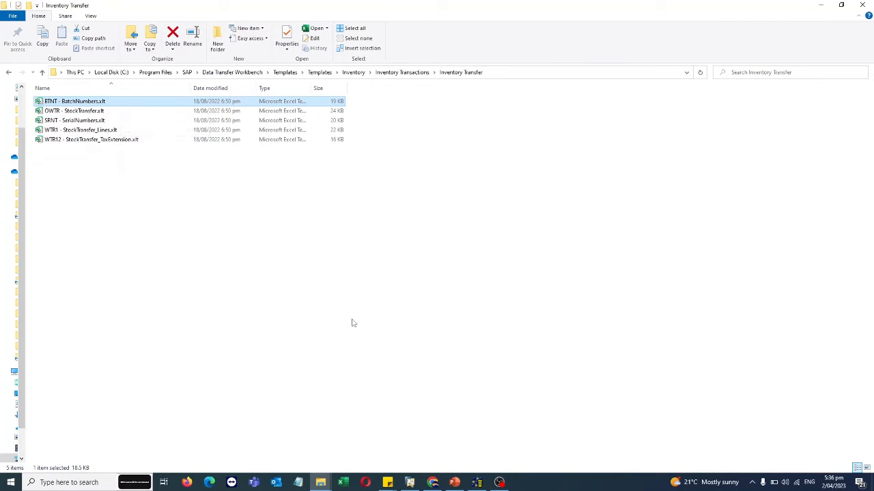
- Open OWTR - StockTransfer2.xlsx from the Stock Transfer folder and review its DocEntry, DocDate, FromWarehouse and ToWarehouse values
mouse_move(335, 482)
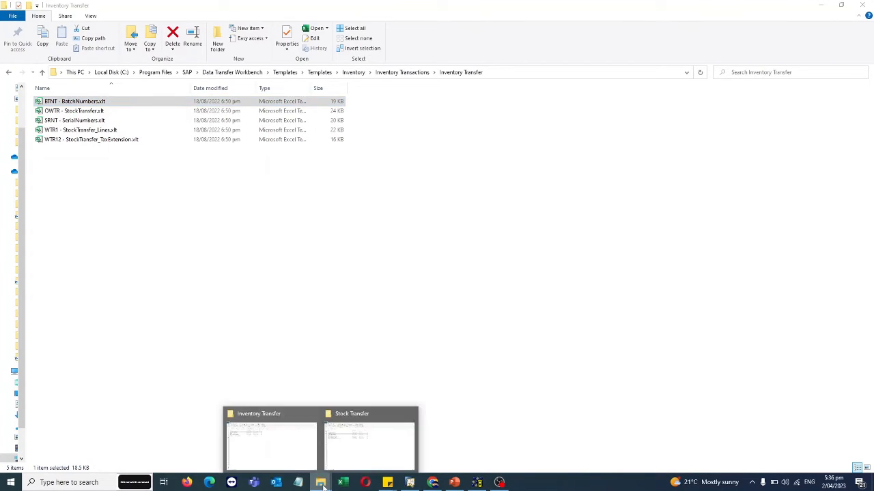
left_click(372, 435)
double_click(66, 139)
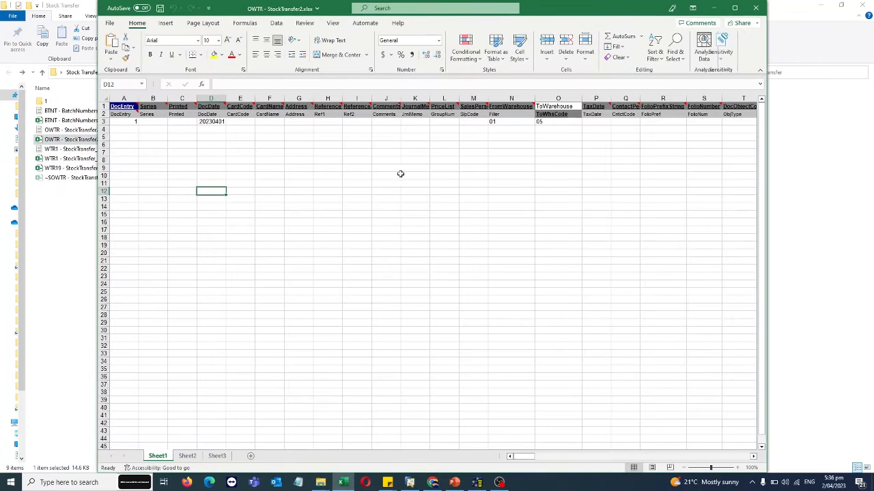
left_click(129, 123)
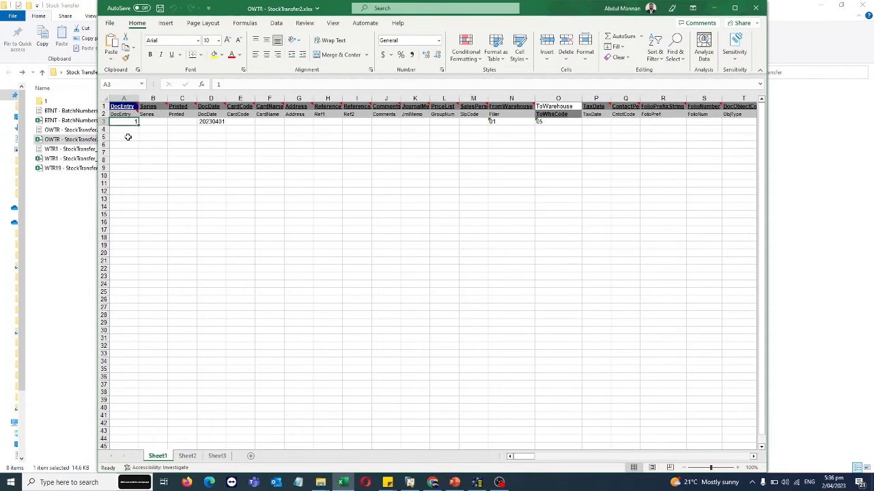
left_click(211, 122)
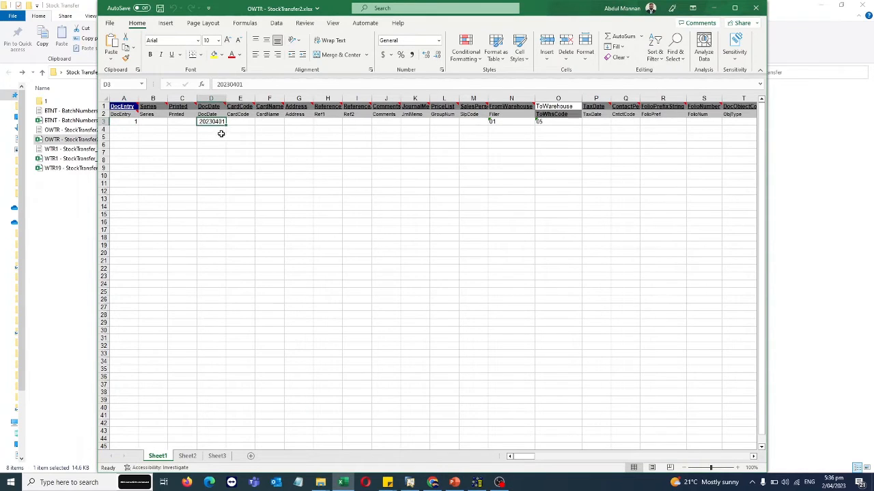
left_click(506, 123)
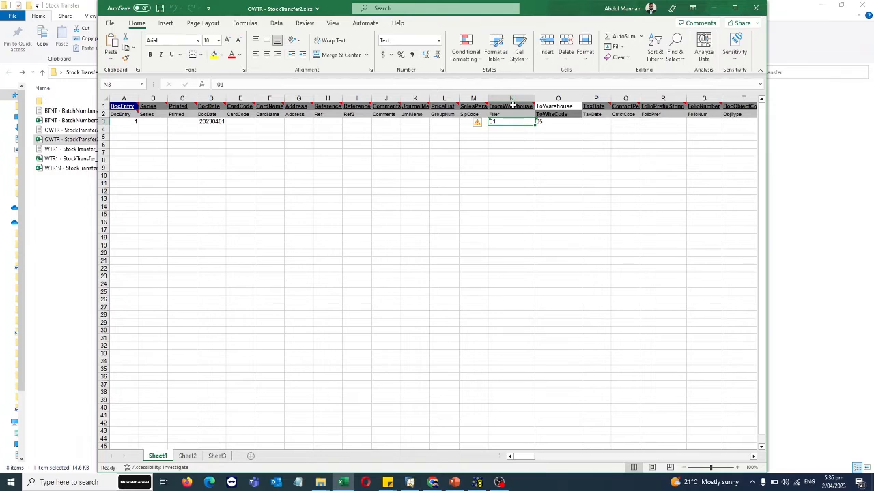
left_click(571, 123)
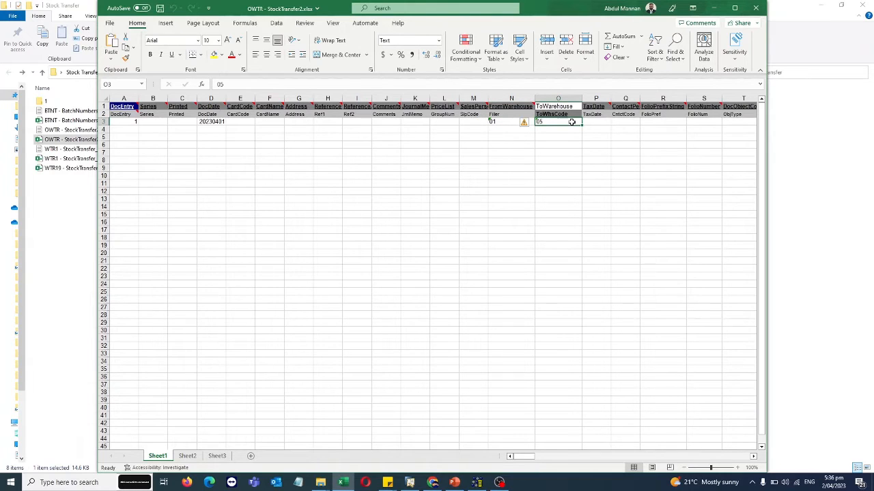
- Enter aa as the Ref1 reference for the stock transfer in row 3
left_click(328, 123)
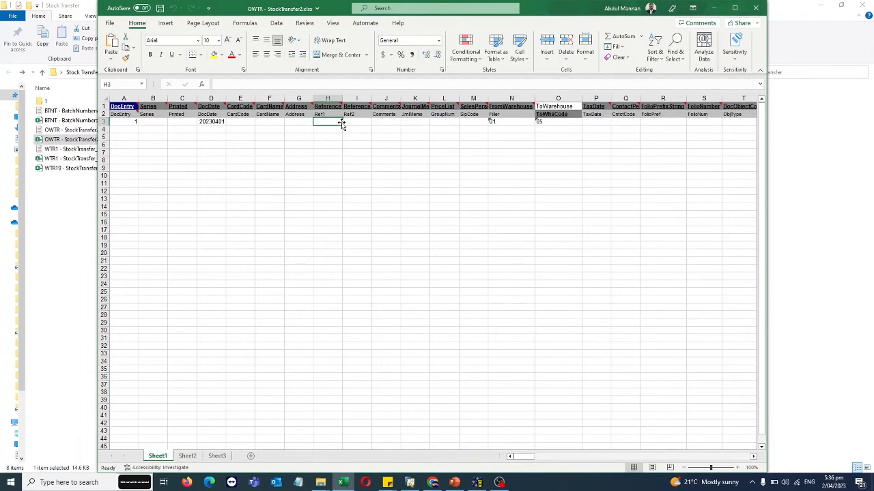
type("aa")
left_click(350, 124)
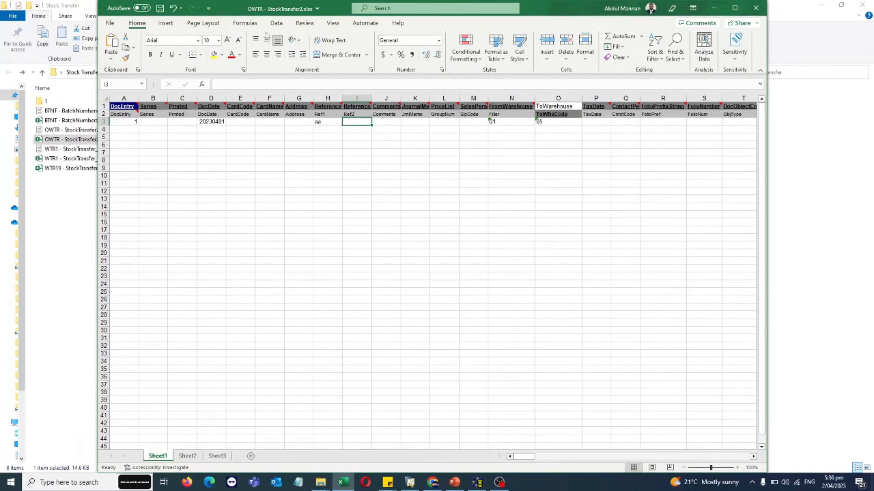
- Save the header sheet as the tab-delimited text file OWTR - StockTransfer2, replacing the existing one, and close the workbook
left_click(109, 23)
left_click(128, 145)
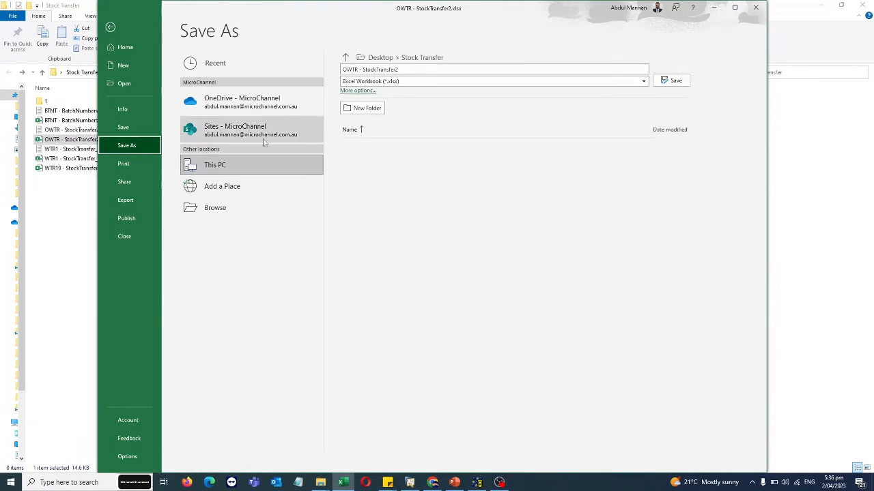
left_click(371, 81)
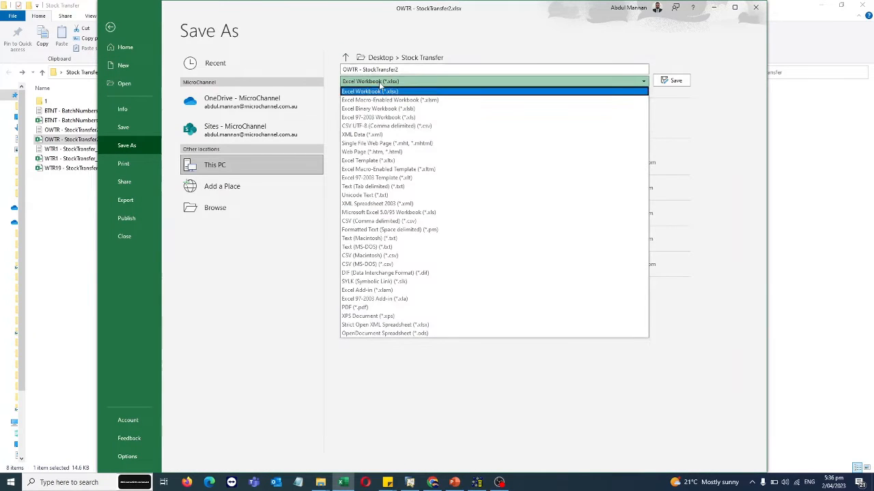
left_click(374, 187)
left_click(672, 81)
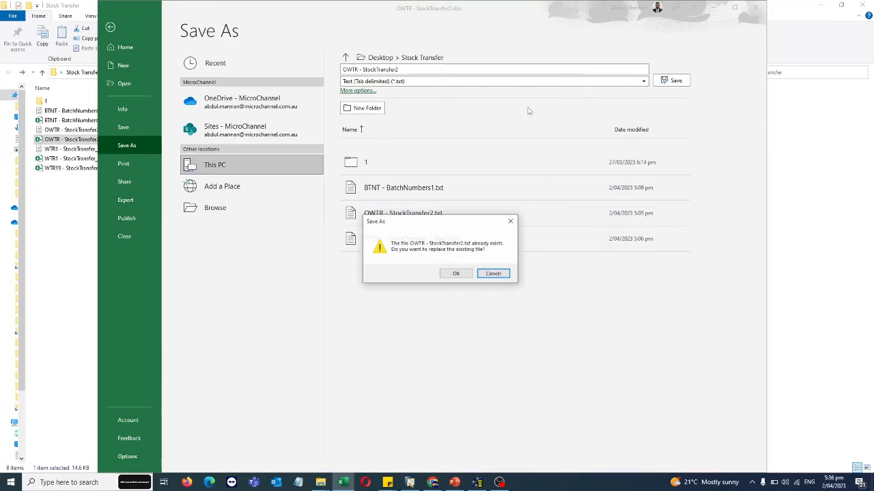
left_click(460, 273)
left_click(420, 272)
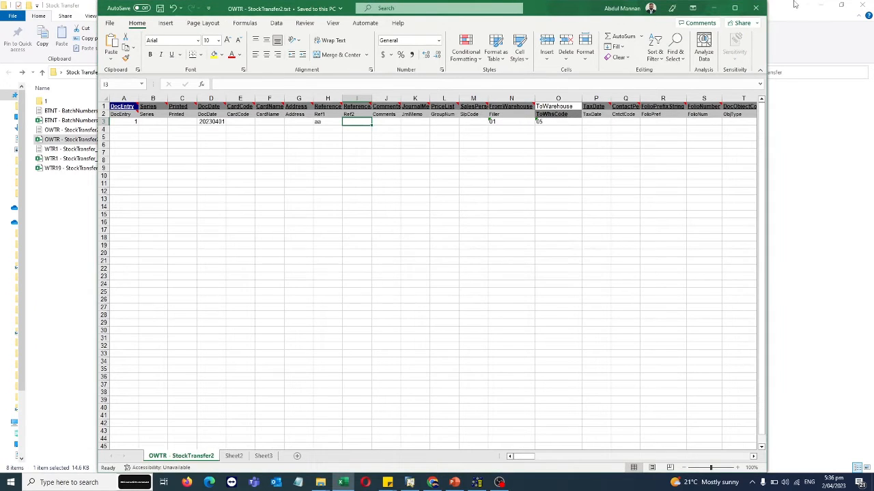
left_click(756, 7)
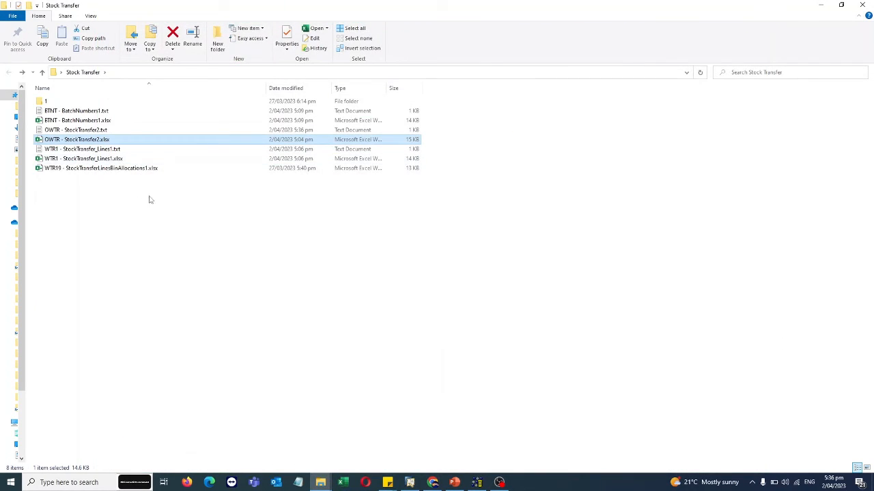
- Open WTR1 - StockTransfer_Lines1.xlsx beside the file list and review the ParentKey and LineNum values of both lines
double_click(92, 159)
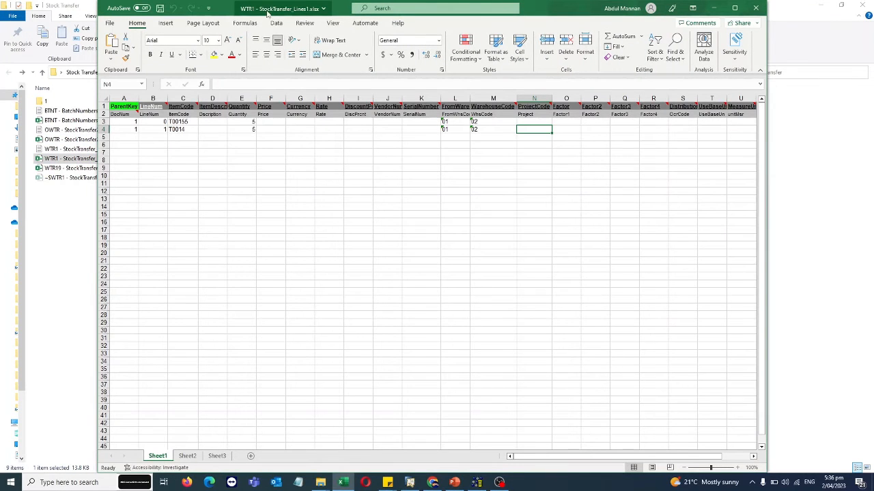
left_click_drag(268, 9, 352, 22)
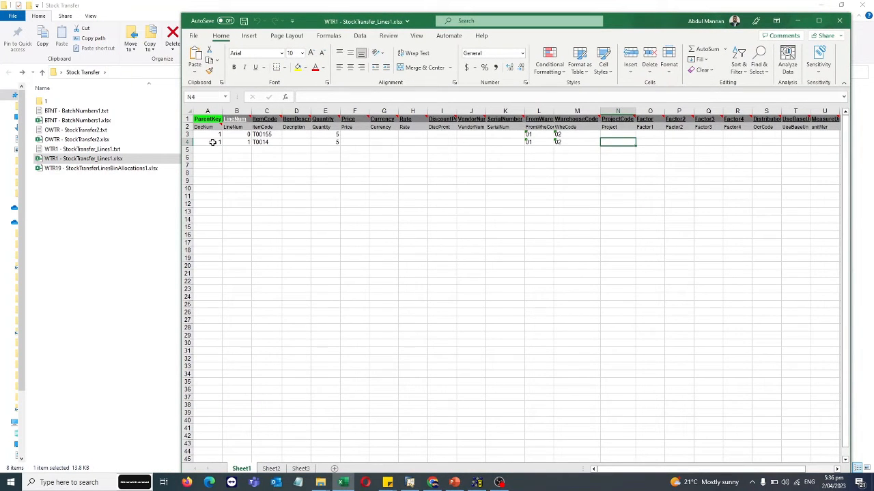
left_click_drag(214, 134, 203, 142)
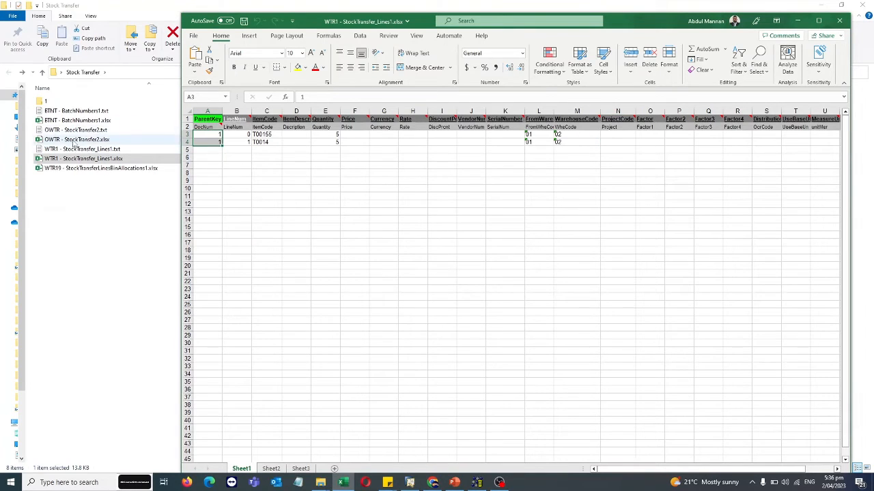
left_click_drag(210, 134, 209, 144)
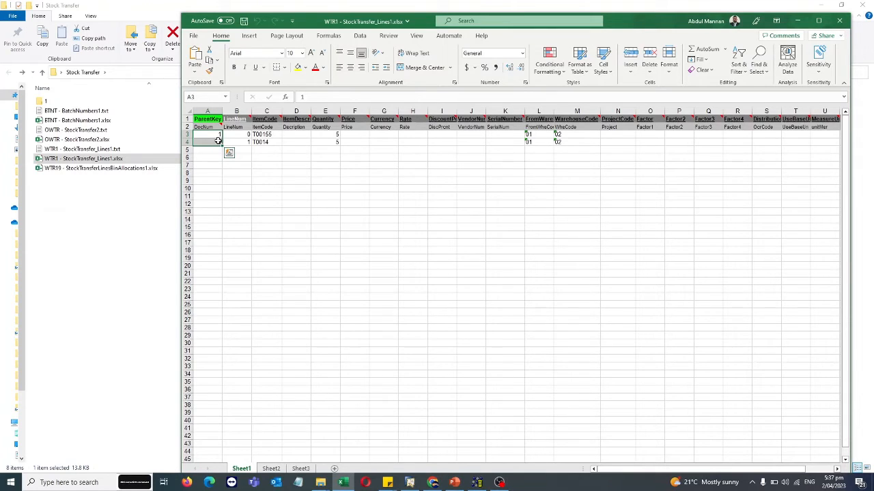
left_click(235, 134)
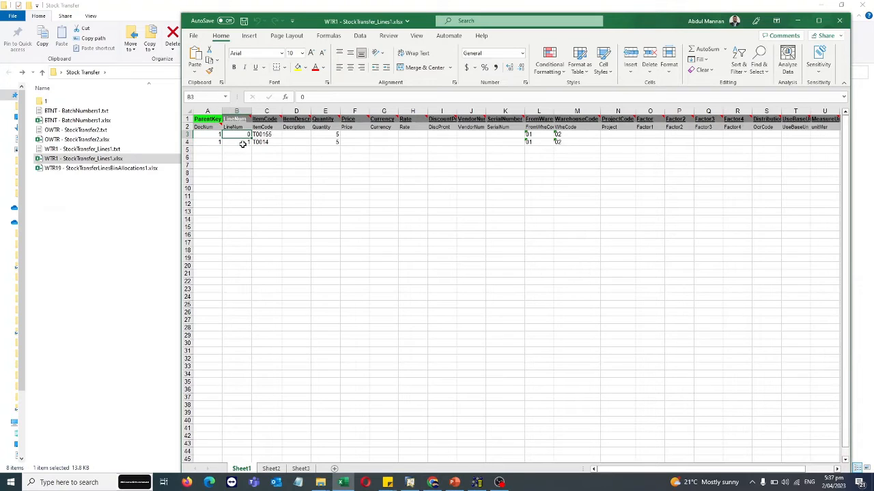
left_click(243, 142)
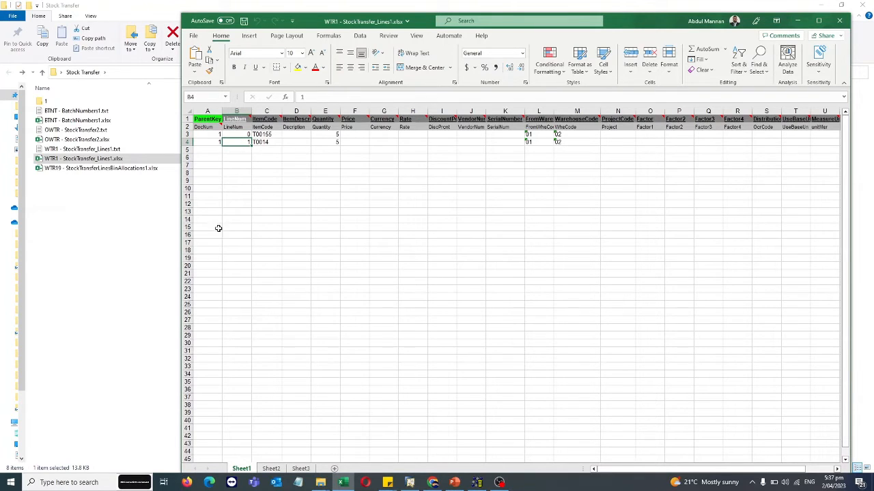
- Examine the item codes, descriptions, quantities, from-warehouses and destination warehouse codes of both stock transfer lines
left_click(272, 134)
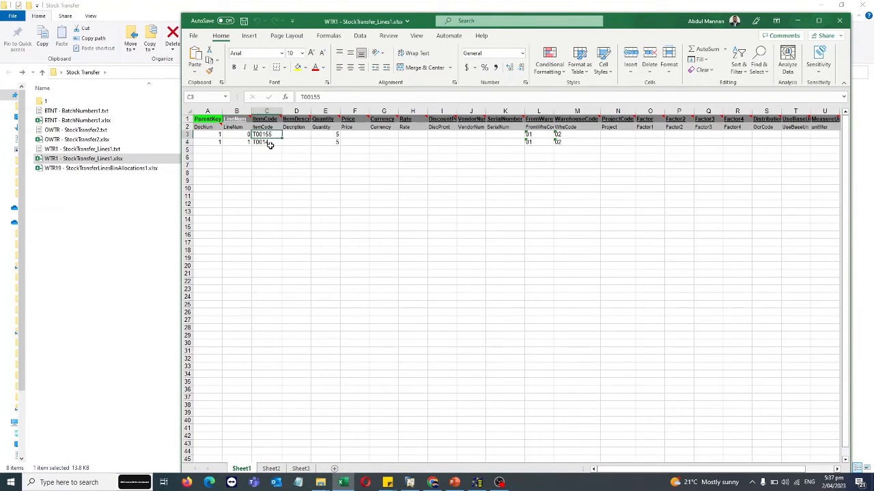
left_click(269, 144)
left_click(270, 135)
left_click(270, 143)
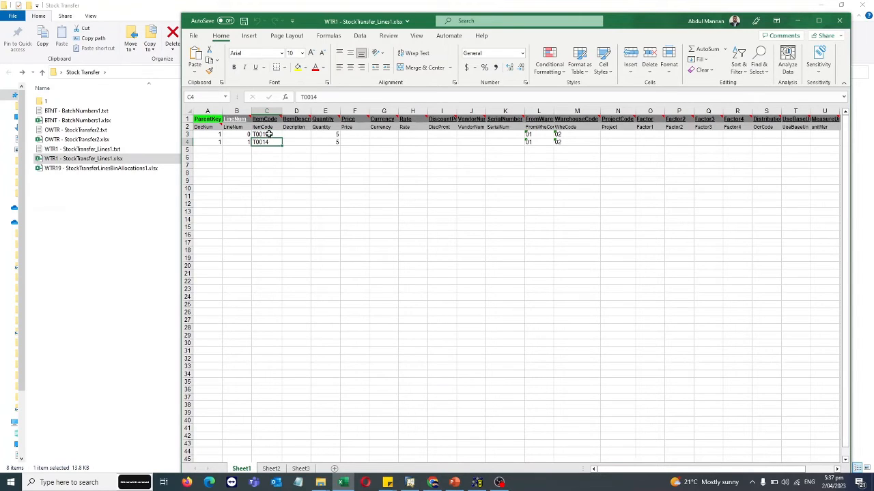
left_click(270, 134)
left_click(269, 142)
left_click(269, 134)
left_click(270, 142)
left_click(270, 134)
left_click(328, 137)
left_click(329, 146)
left_click(296, 136)
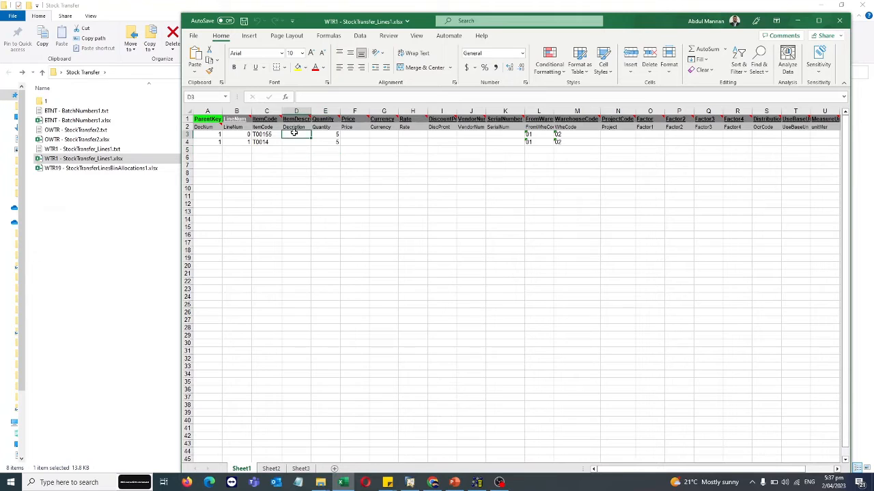
left_click(296, 144)
left_click(540, 136)
left_click(540, 142)
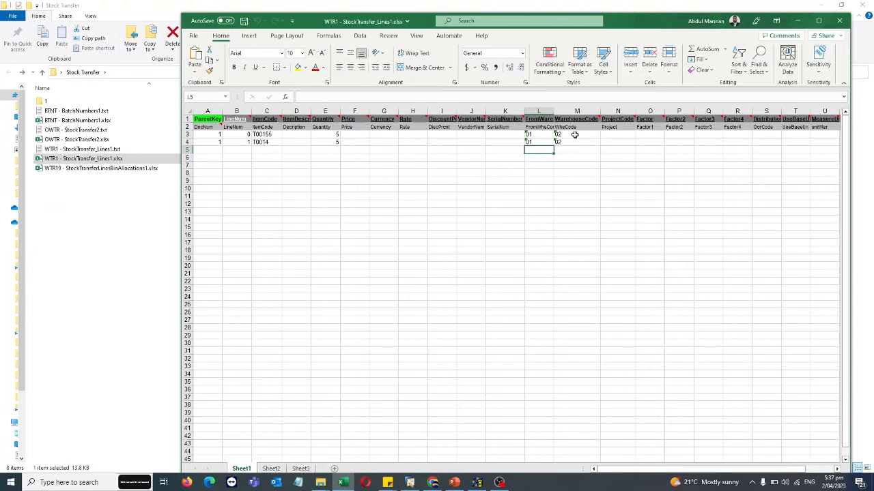
left_click(576, 135)
left_click(572, 143)
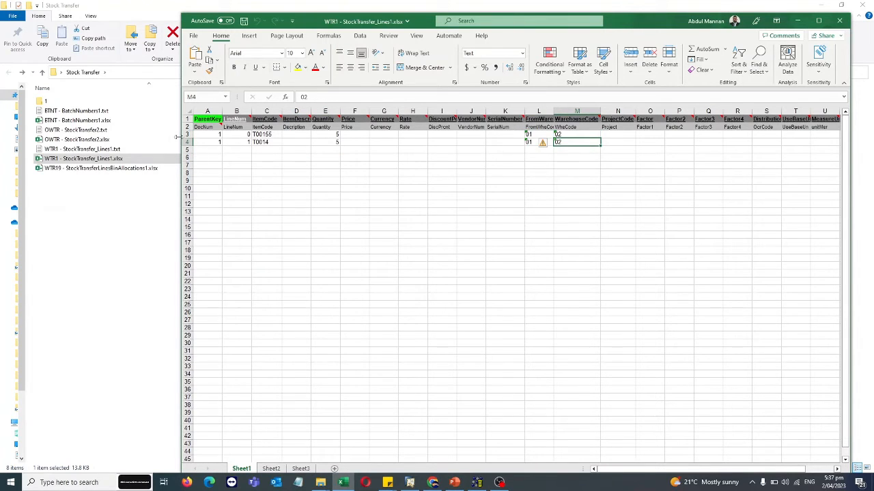
- Save the lines sheet as the tab-delimited text file WTR1 - StockTransfer_Lines1, replacing the existing one
left_click(194, 37)
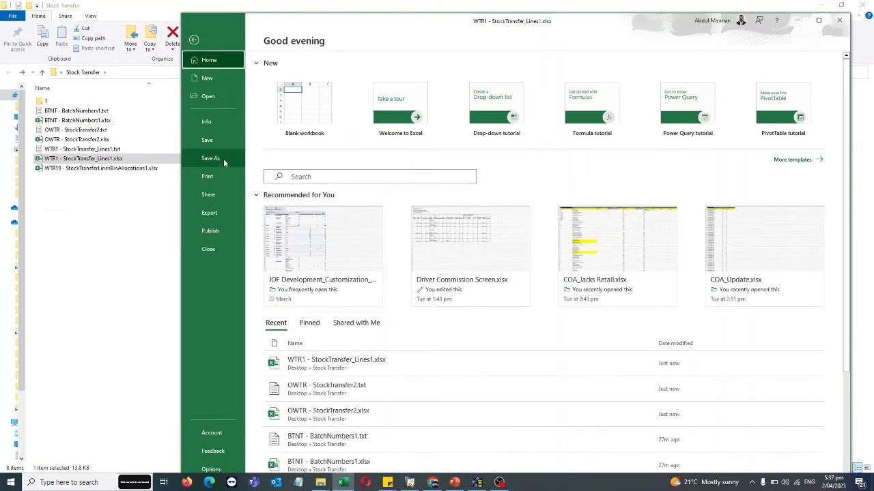
left_click(224, 158)
left_click(512, 94)
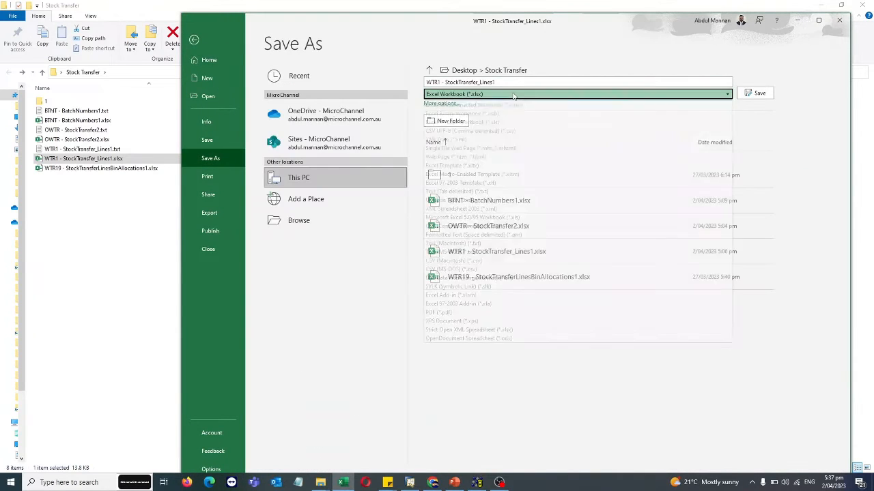
left_click(513, 196)
left_click(764, 95)
left_click(458, 274)
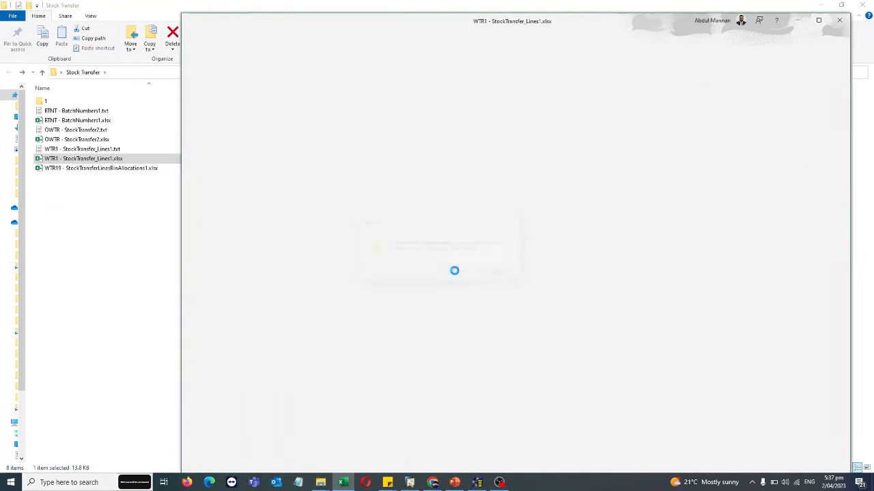
left_click(422, 273)
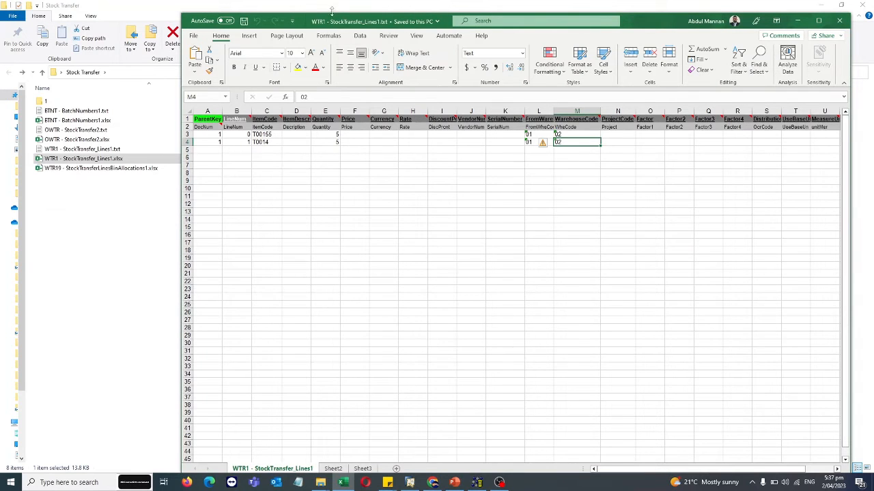
- Open BTNT - BatchNumbers1.xlsx and arrange its window below the stock transfer line rows so both sheets can be compared
left_click_drag(331, 11, 368, 12)
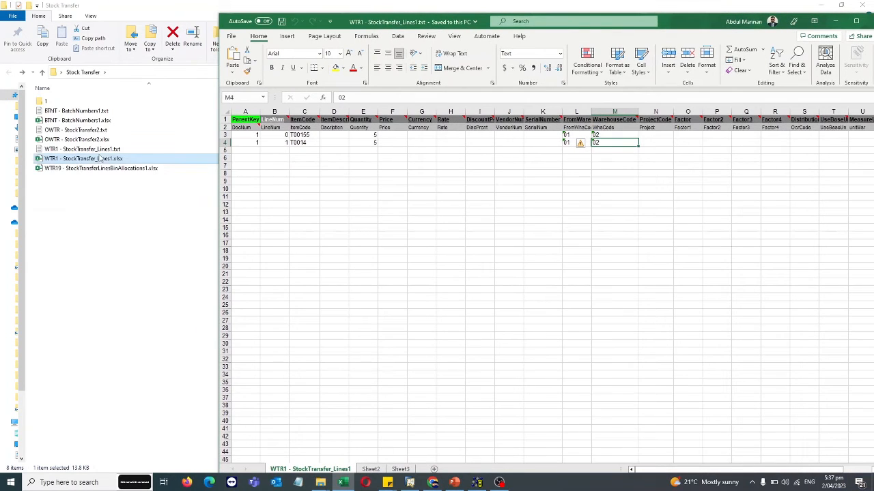
double_click(85, 121)
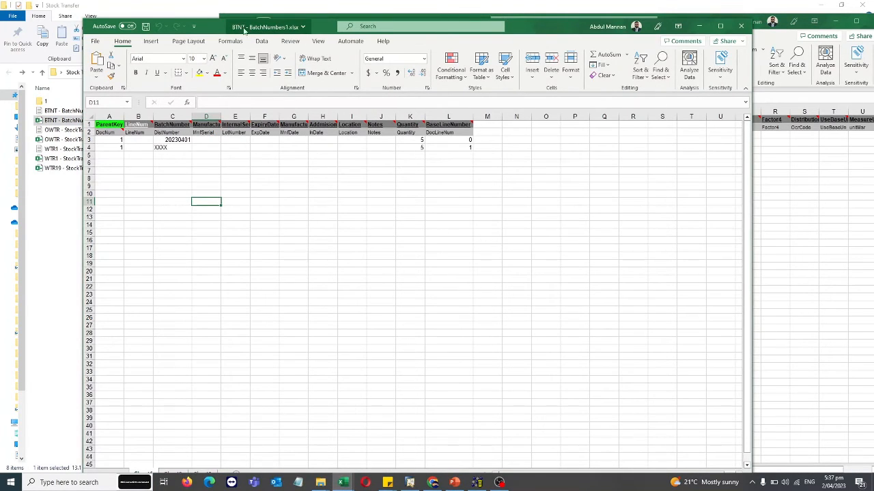
left_click_drag(243, 30, 432, 188)
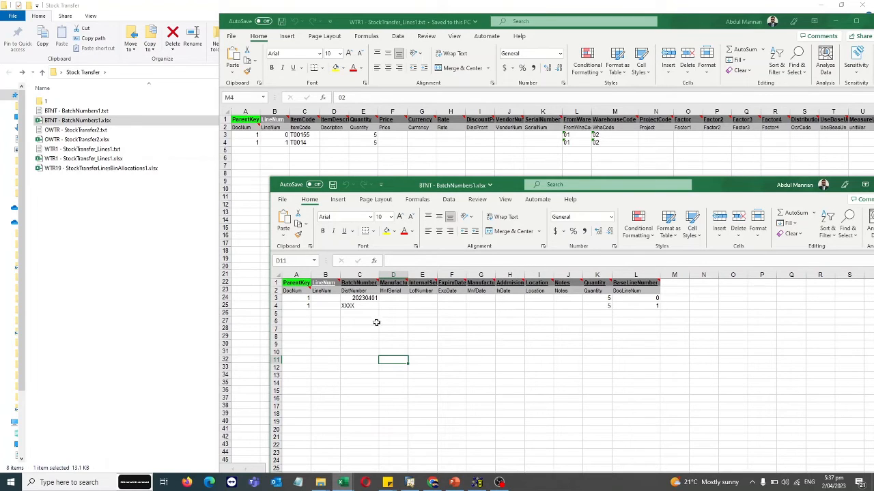
- Examine the batch numbers and the BaseLineNumber values that link each batch to its stock transfer line
left_click(364, 306)
left_click(362, 292)
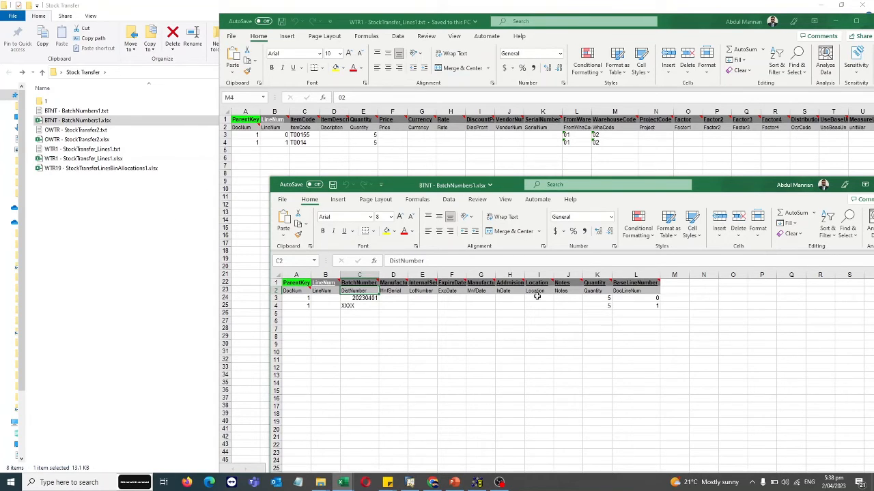
left_click_drag(641, 298, 641, 306)
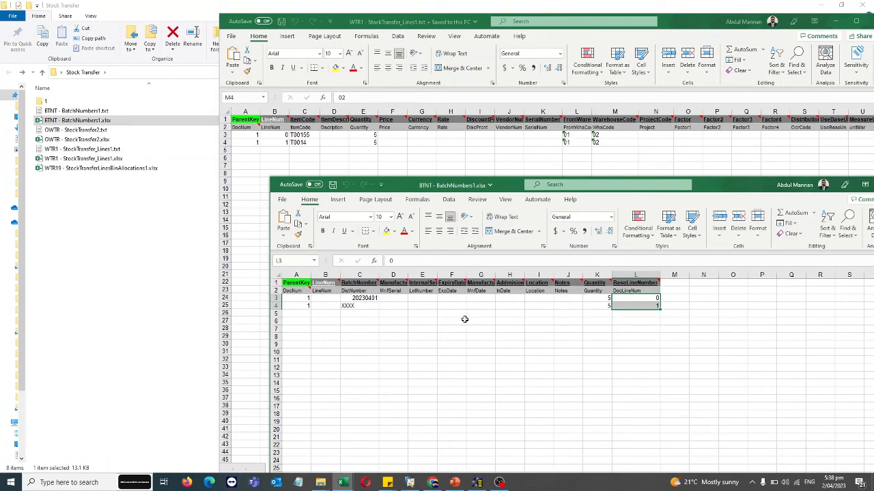
left_click(365, 298)
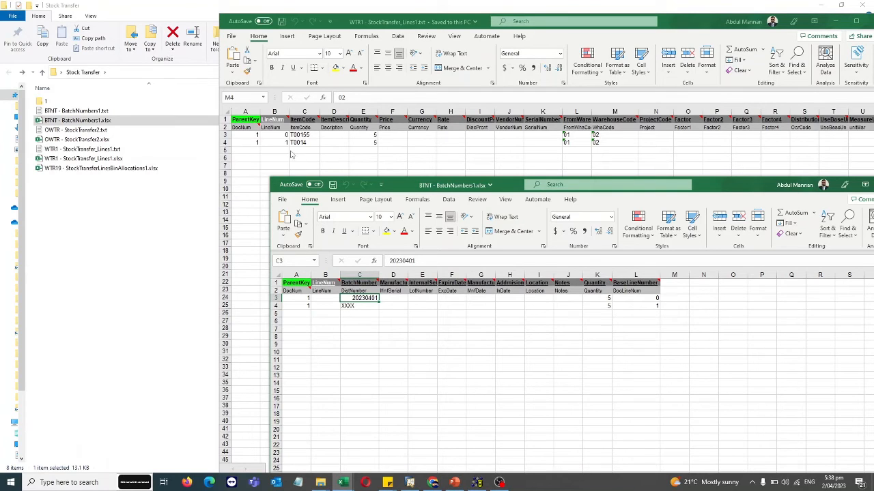
left_click(653, 305)
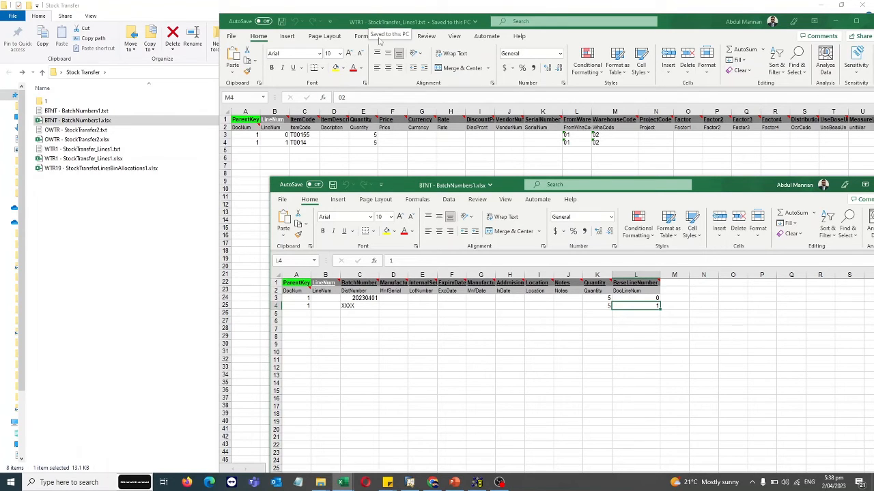
- Save the batch numbers sheet as the tab-delimited text file BTNT - BatchNumbers1, replacing the existing one, and clear the workbook windows from view
left_click_drag(389, 185, 317, 134)
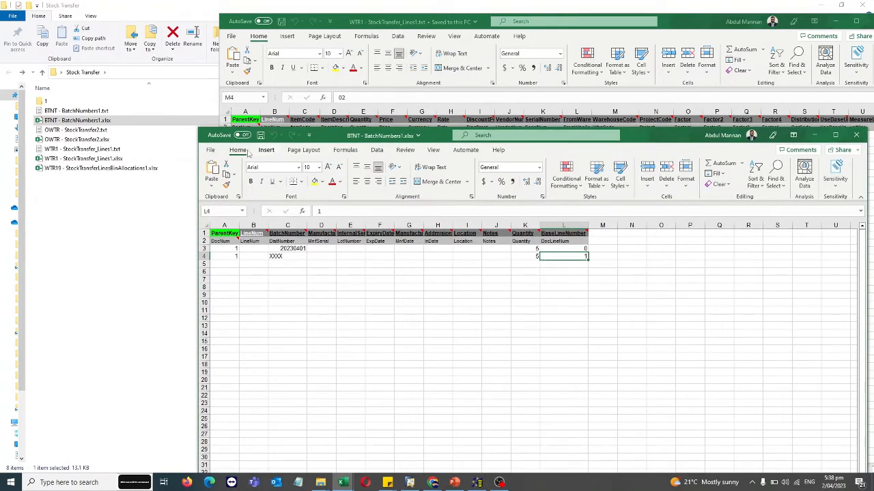
left_click(210, 151)
left_click(232, 271)
left_click(482, 209)
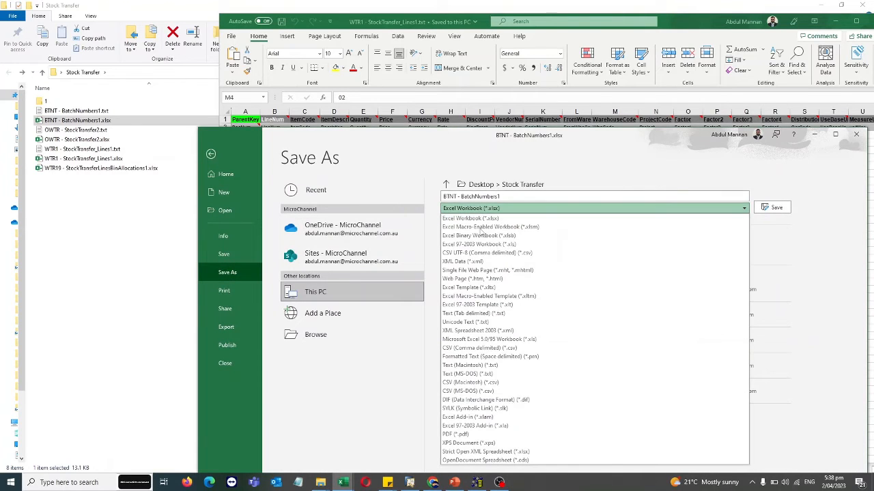
left_click(478, 314)
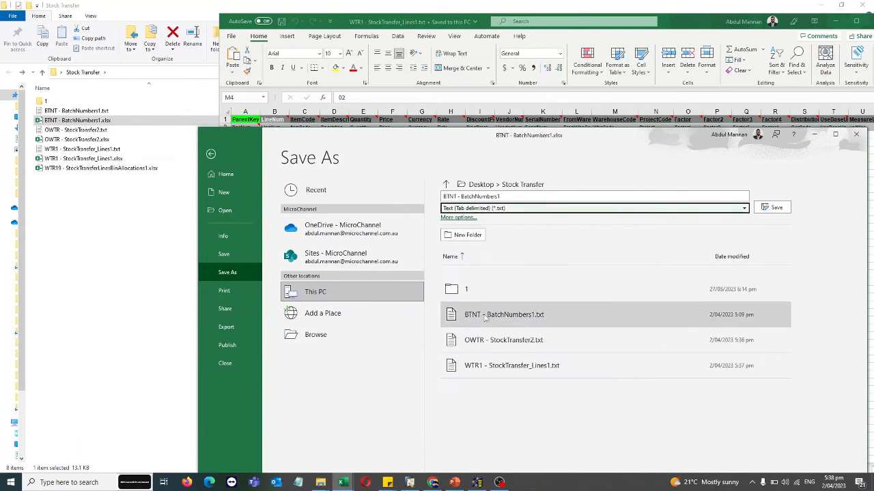
left_click(767, 210)
left_click(456, 273)
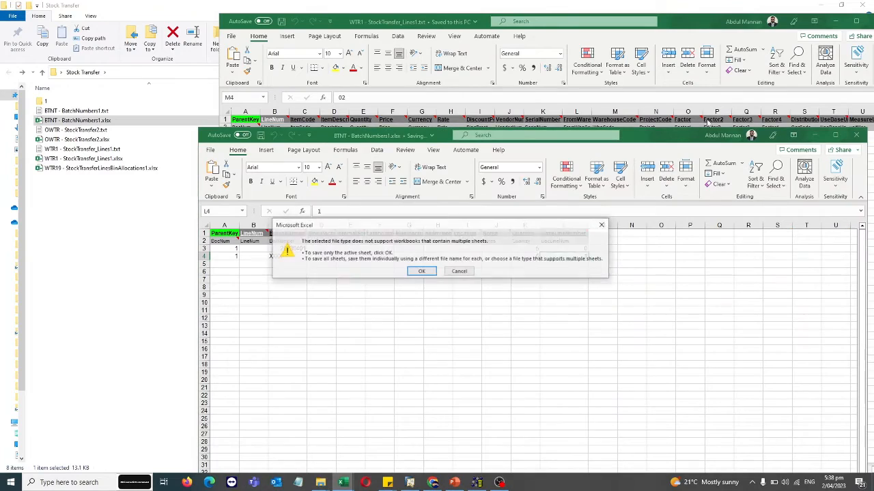
left_click(423, 272)
left_click_drag(664, 139, 466, 138)
left_click(659, 136)
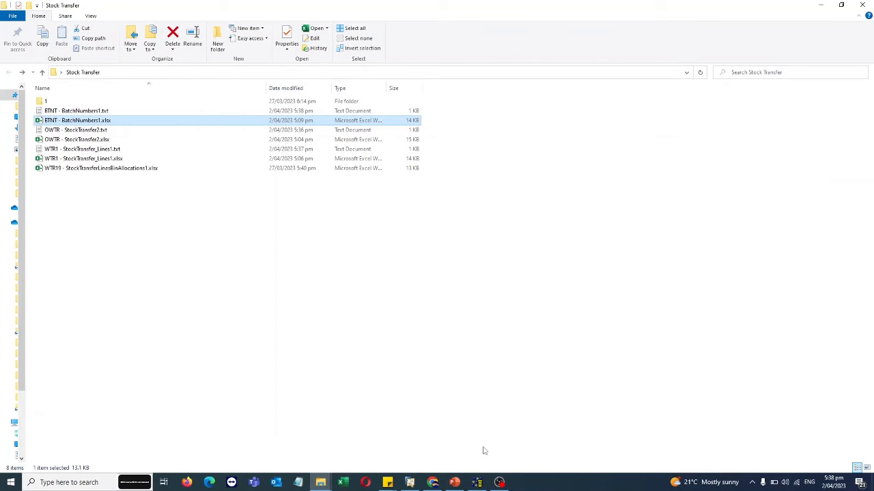
- Switch to SAP Business One and display the most recent inventory transfer document
left_click(477, 482)
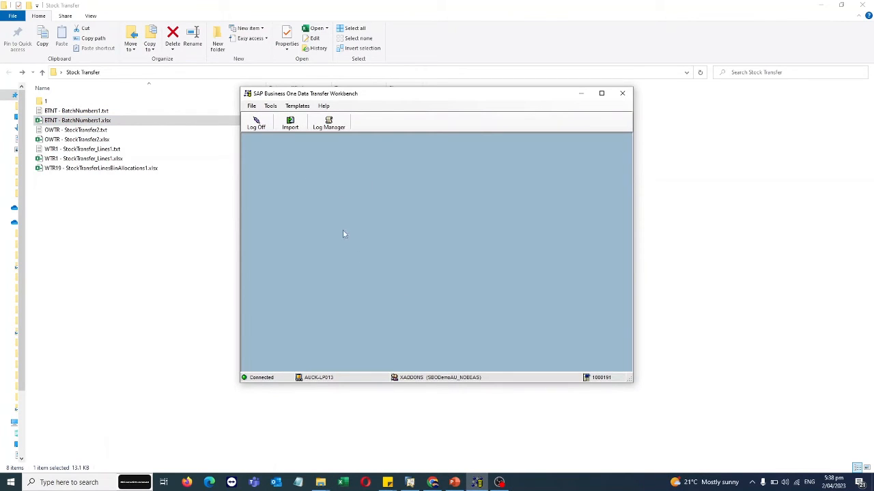
left_click(410, 482)
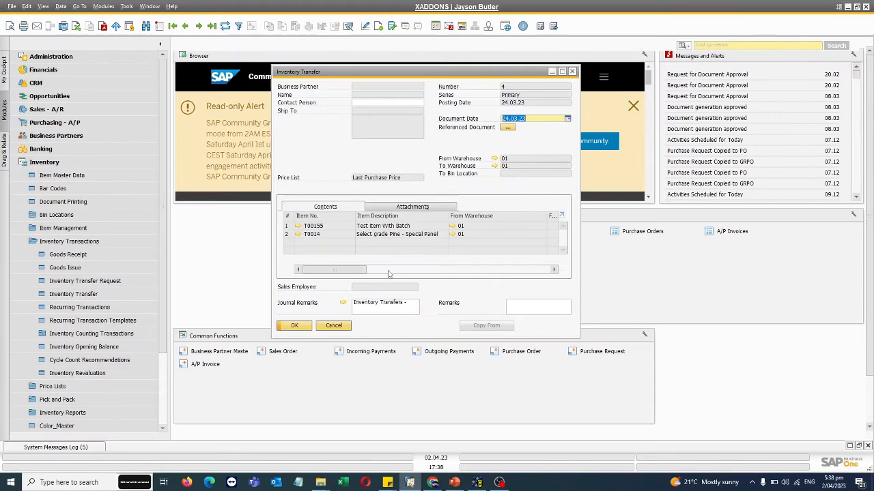
left_click(159, 26)
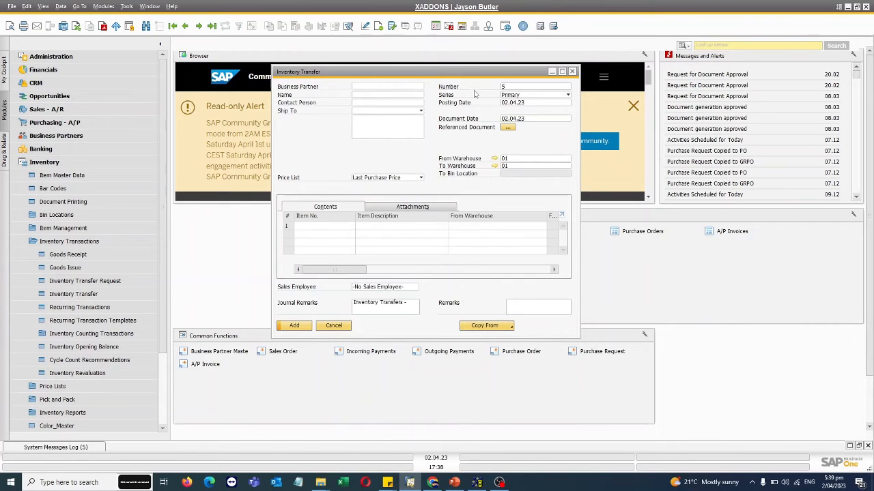
left_click(185, 26)
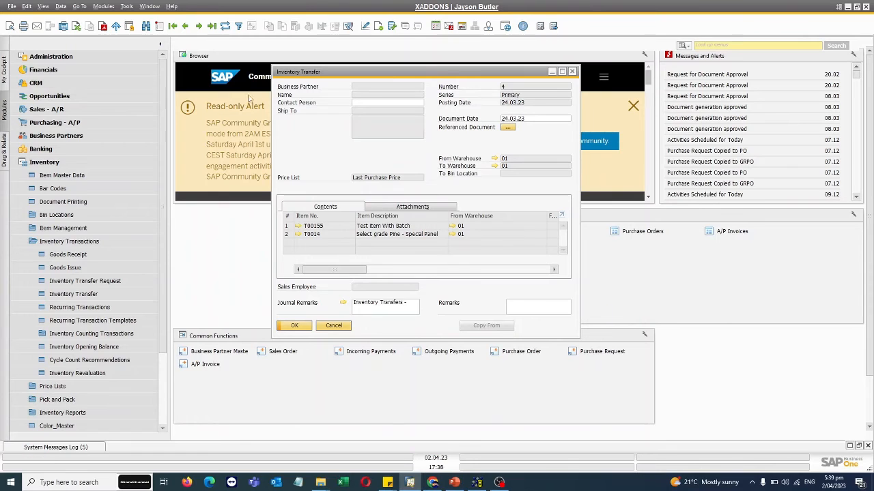
- Switch to Data Transfer Workbench and start the Data Import Wizard for Transactional Data, continuing to the business object selection
left_click(477, 482)
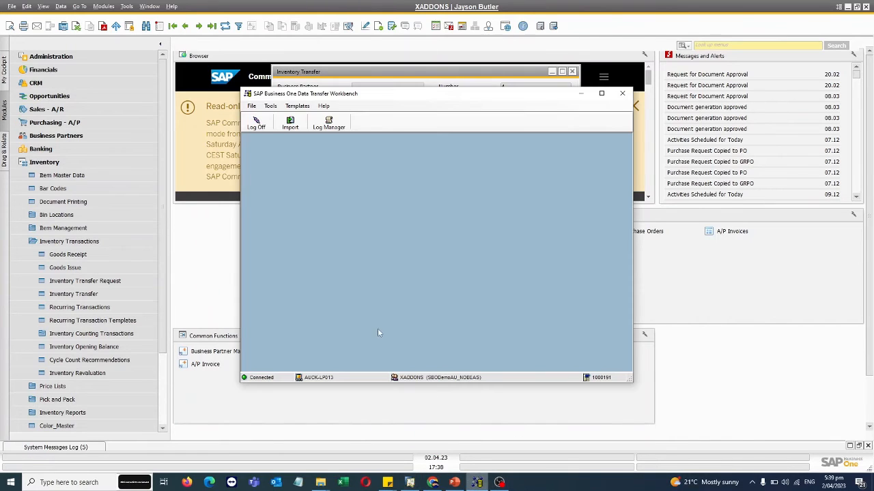
left_click(290, 125)
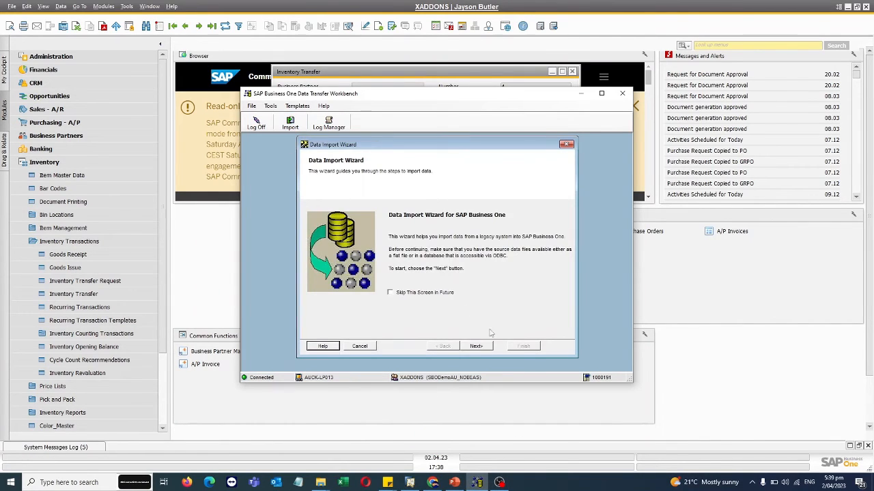
left_click(478, 348)
left_click(362, 255)
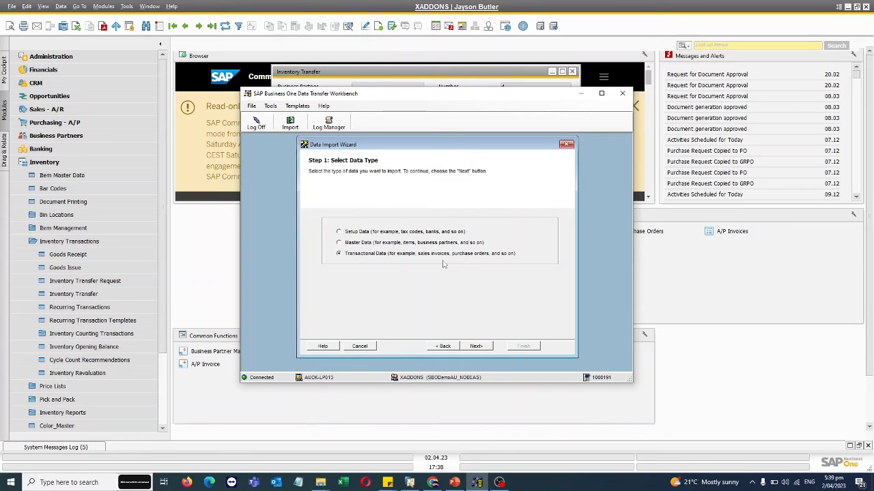
left_click(478, 350)
left_click(488, 347)
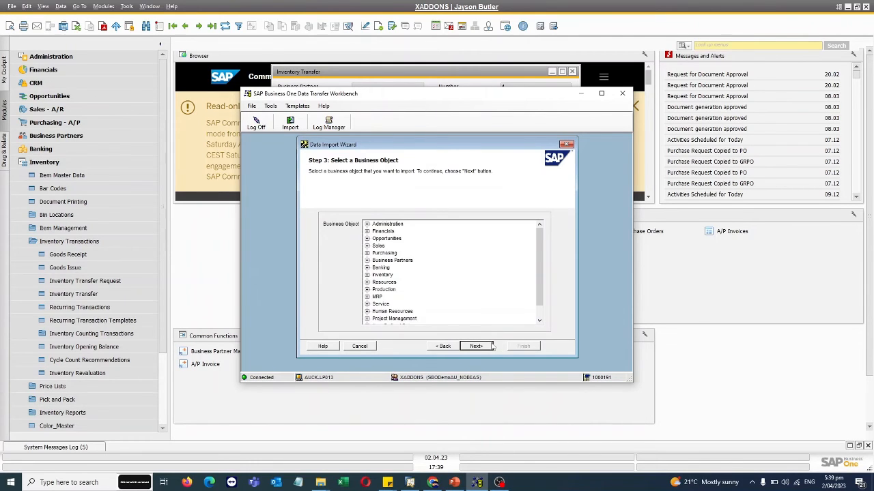
- Choose Inventory Transfer under Inventory > Inventory Transactions as the business object to import
left_click(366, 275)
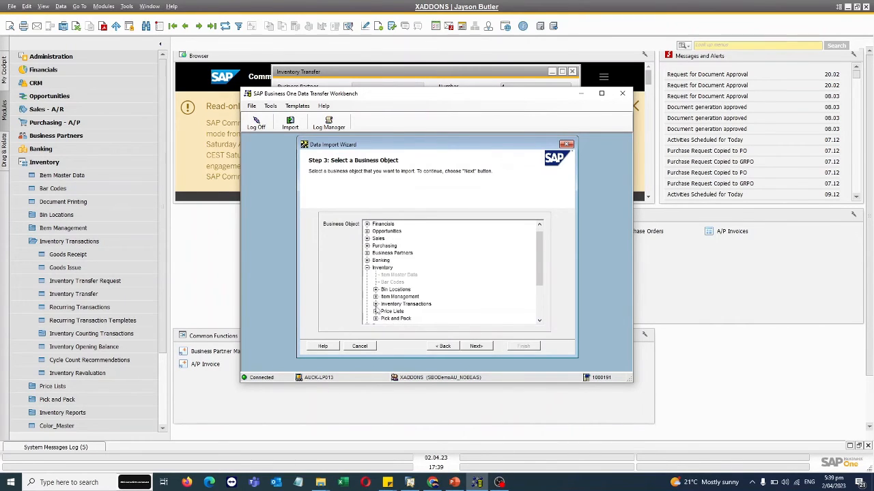
left_click(375, 304)
left_click(408, 289)
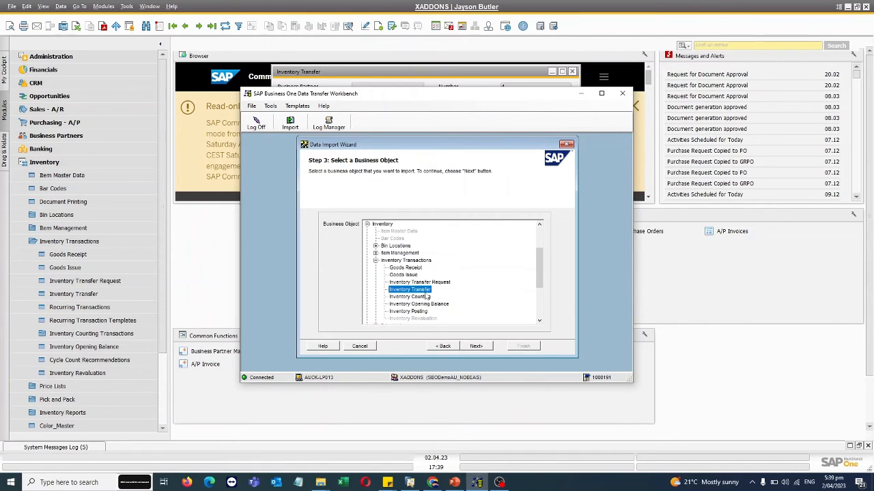
left_click(484, 348)
- Assign OWTR - StockTransfer2.txt to StockTransfer, WTR1 - StockTransfer_Lines1.txt to StockTransfer_Lines and BTNT - BatchNumbers1.txt to BatchNumbers as source files
left_click(430, 226)
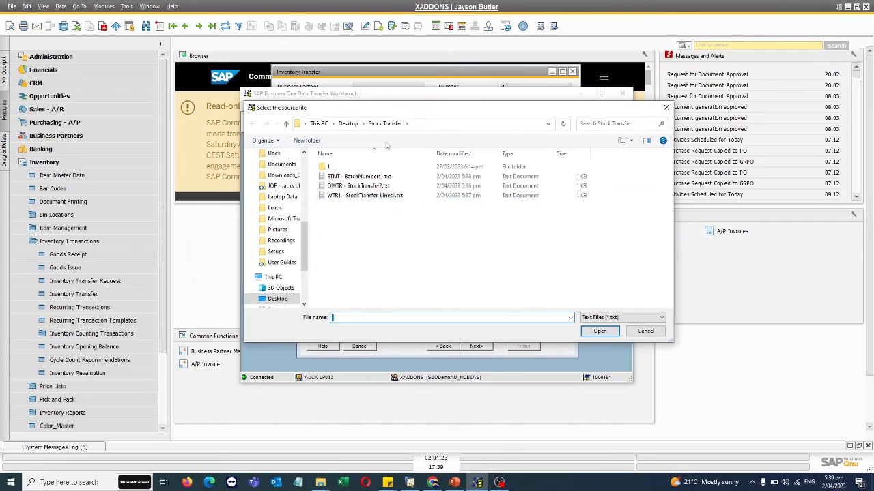
left_click_drag(394, 109, 554, 105)
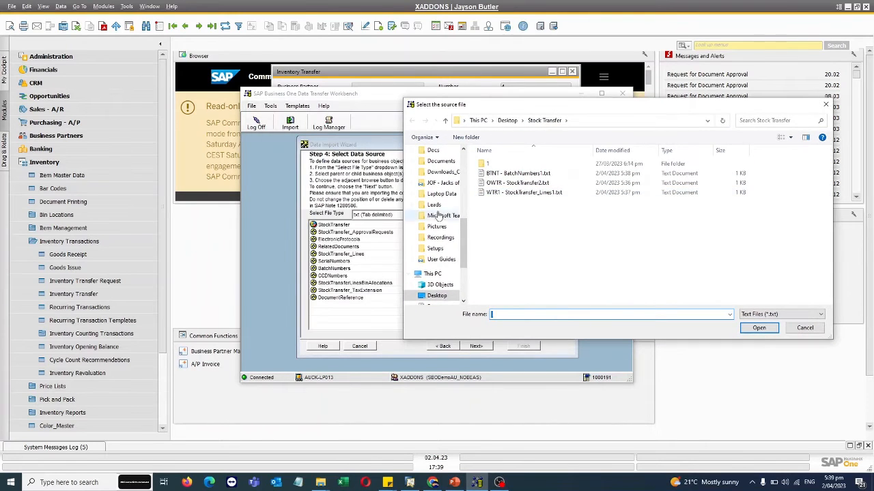
double_click(517, 183)
double_click(524, 192)
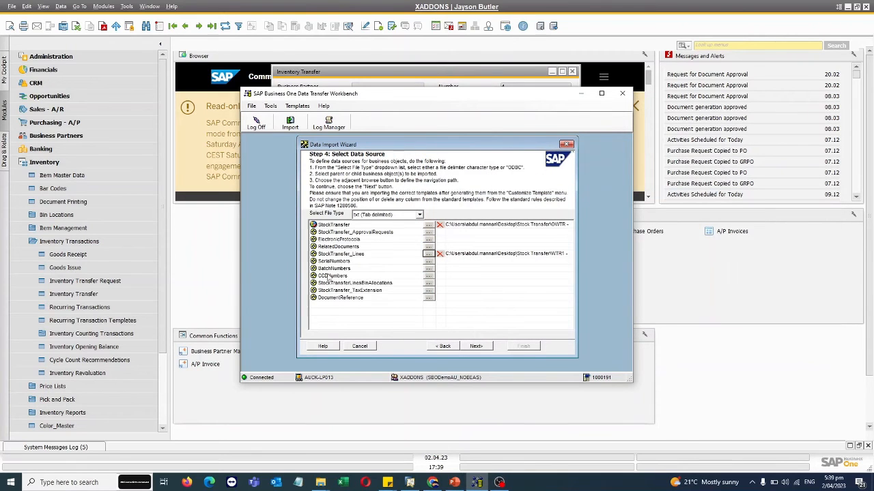
left_click(428, 270)
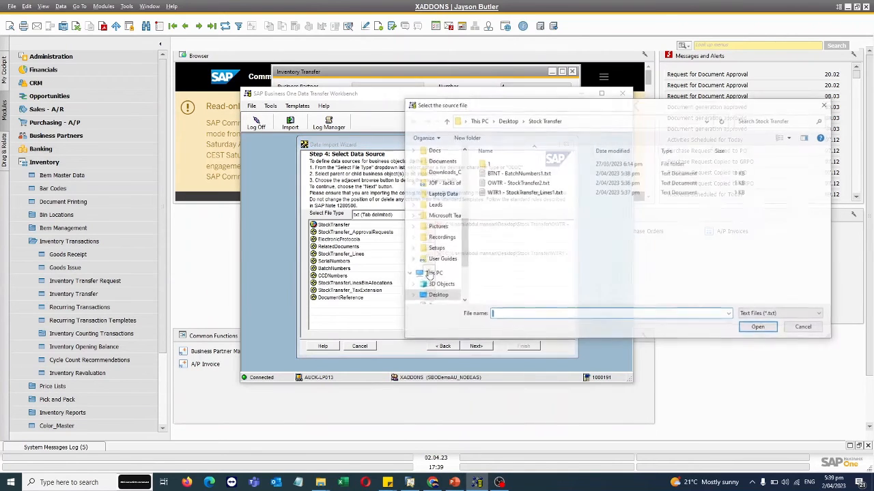
double_click(510, 176)
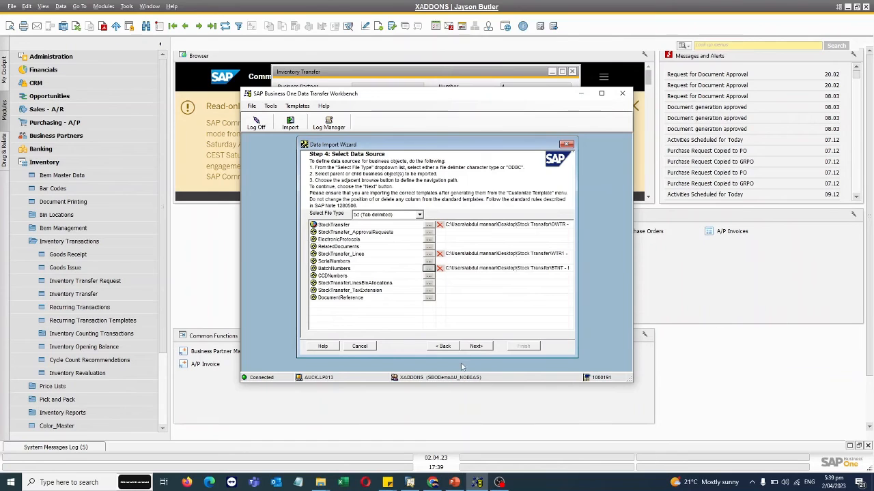
left_click(476, 346)
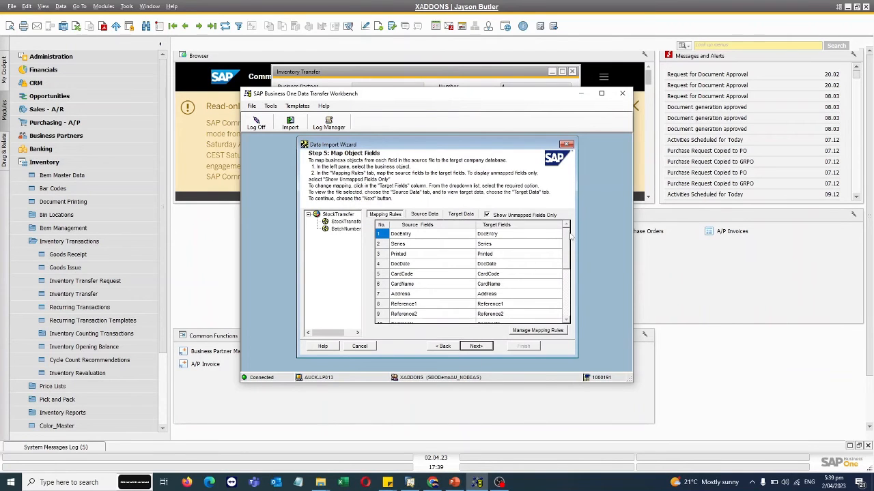
- Review the field mappings of StockTransfer_Lines and BatchNumbers, and continue to the error handling settings
left_click(346, 221)
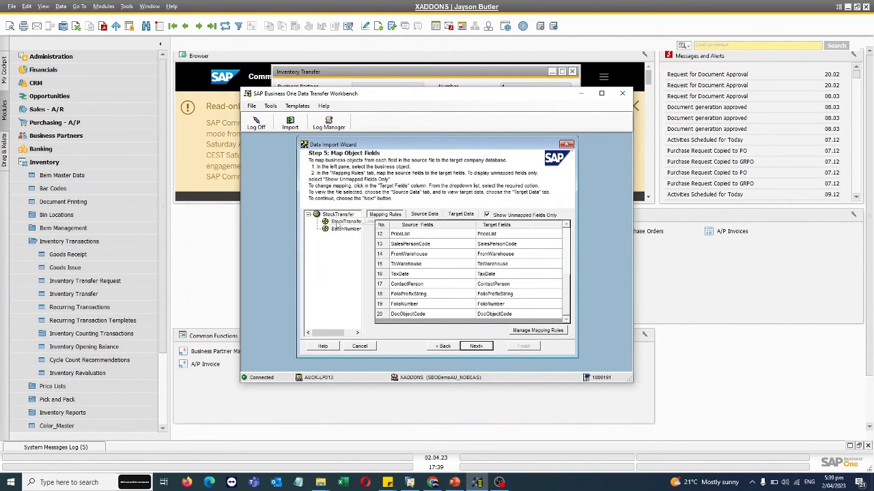
left_click_drag(565, 242, 562, 308)
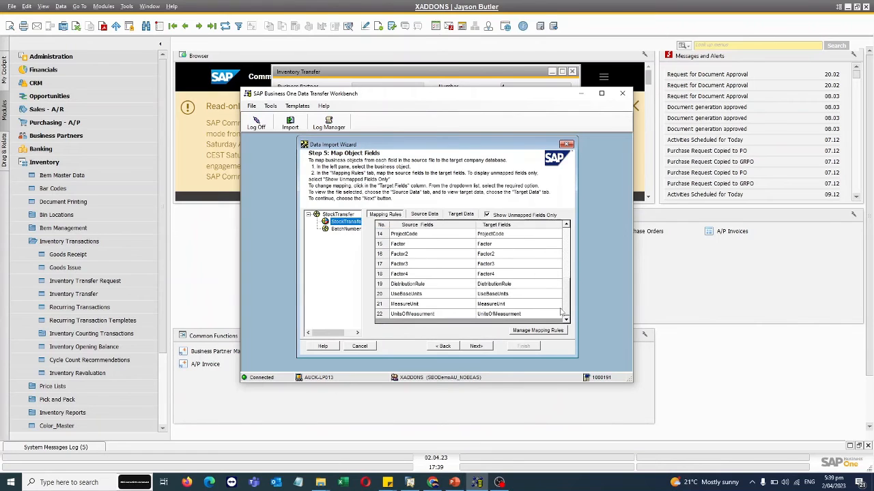
left_click(344, 228)
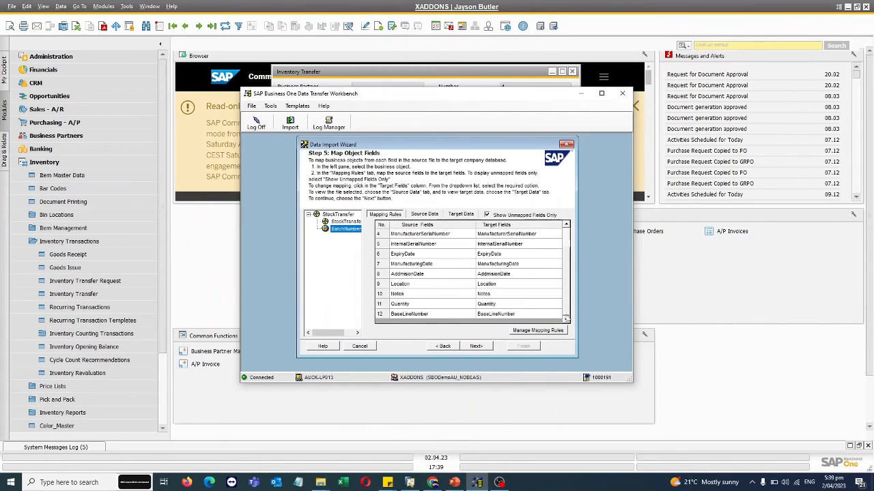
left_click(475, 346)
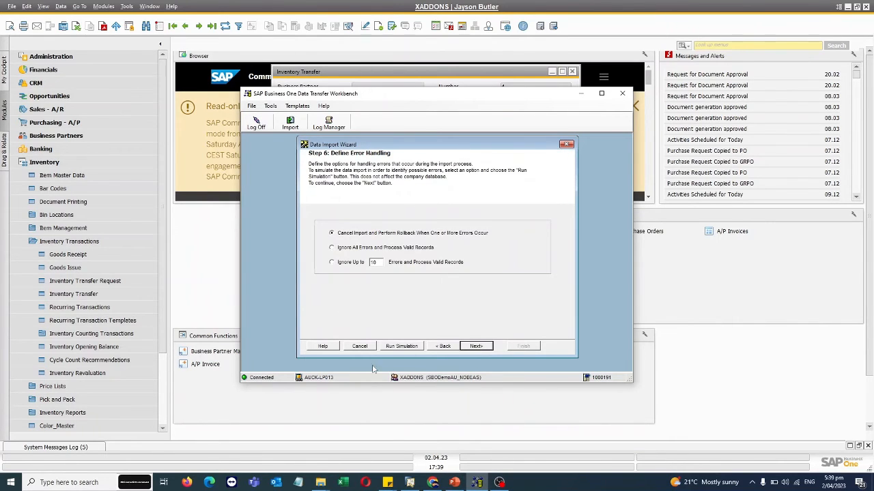
- Run the import simulation, check its detailed log and close it
left_click(402, 346)
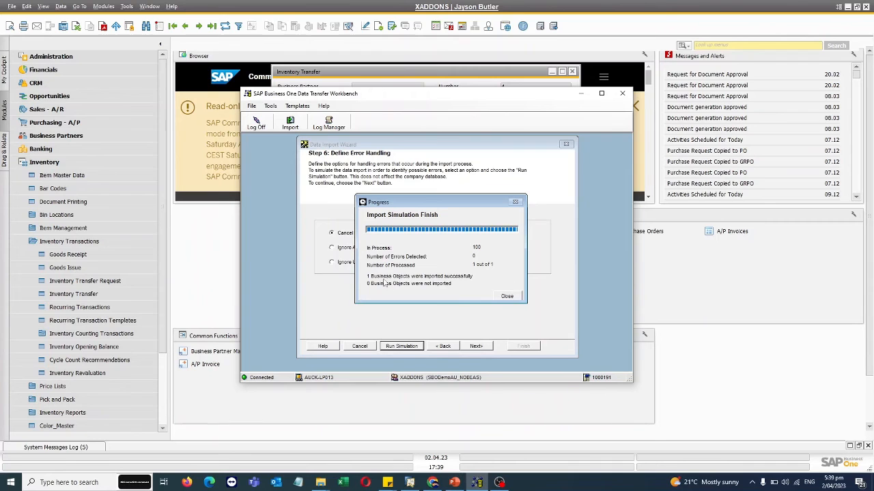
left_click(514, 297)
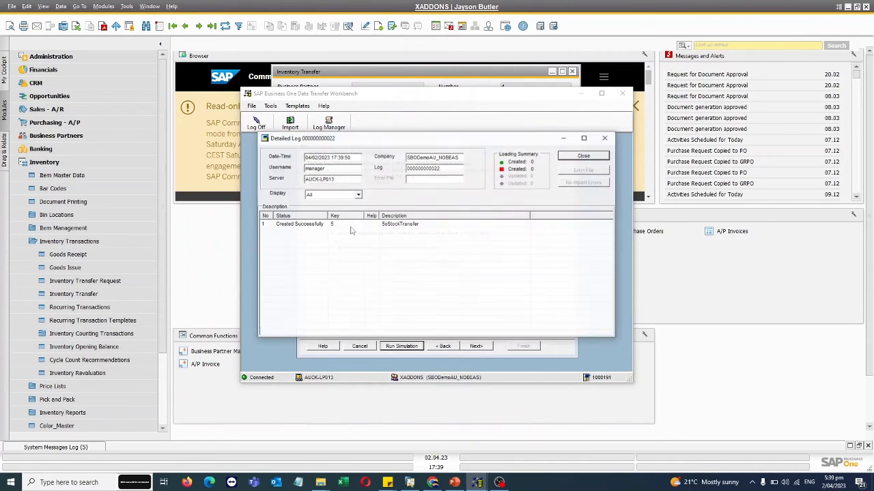
left_click(598, 156)
- Check in SAP Business One how items T00155 and T0014 are managed, using their item master data from the inventory transfer lines
left_click(393, 78)
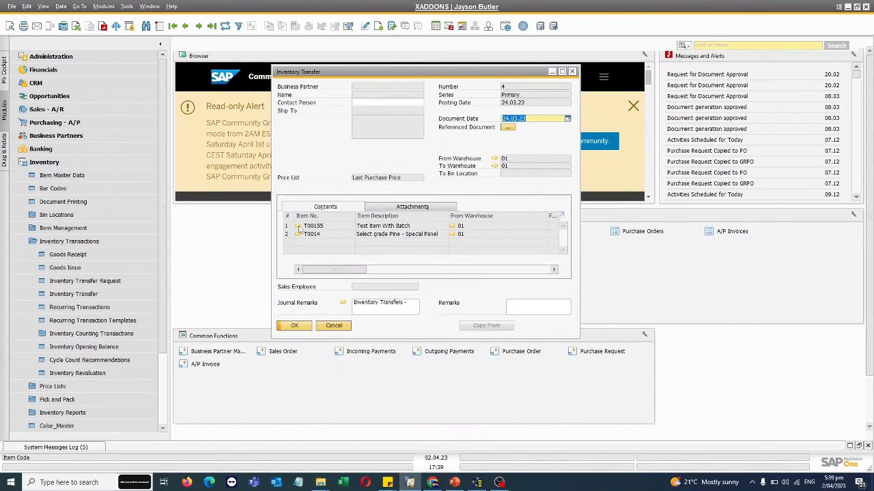
left_click(298, 227)
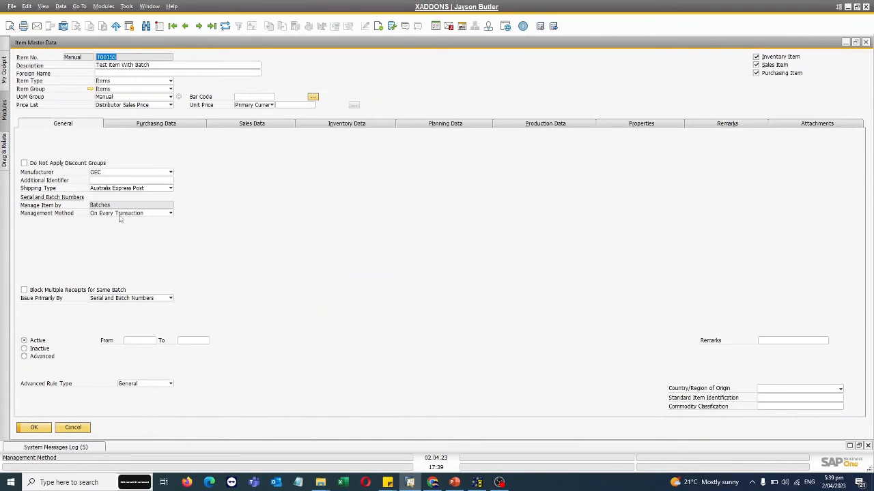
left_click(86, 427)
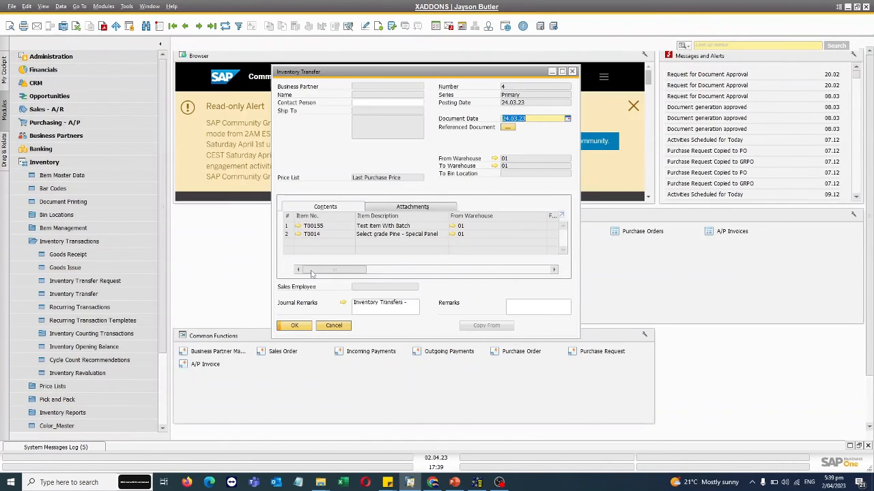
left_click(298, 234)
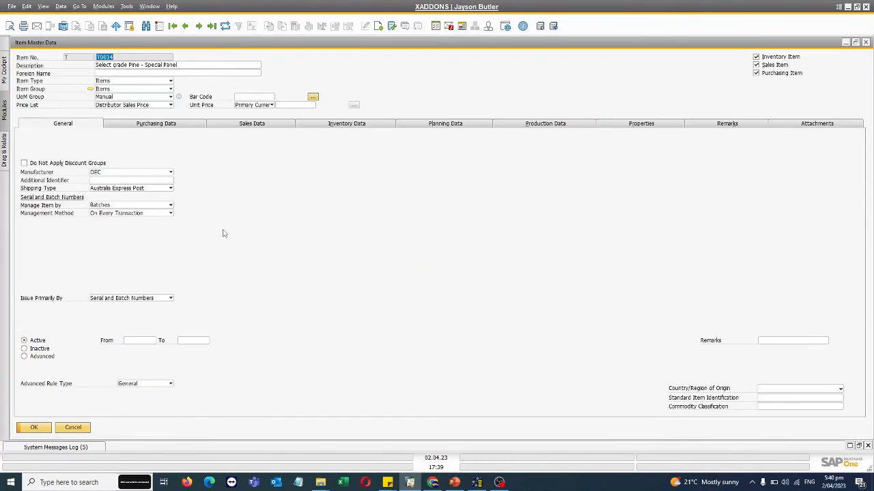
left_click(75, 428)
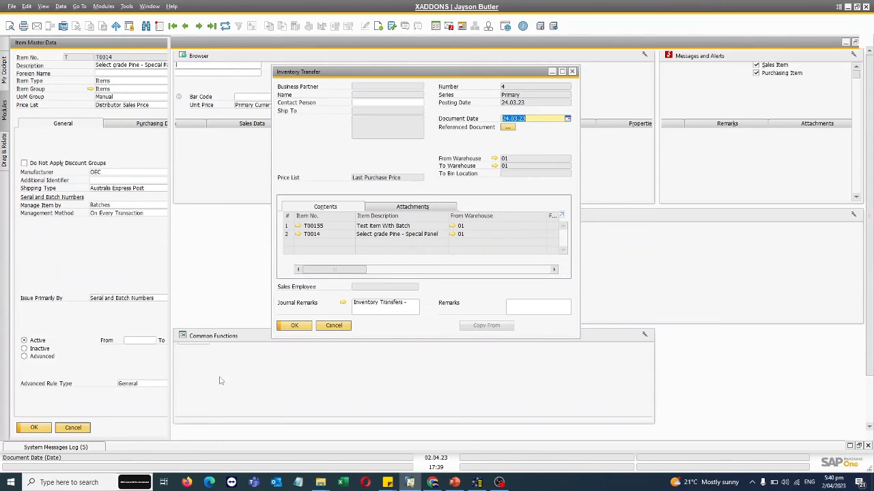
- Return to Data Transfer Workbench and run the actual stock transfer import
left_click(477, 483)
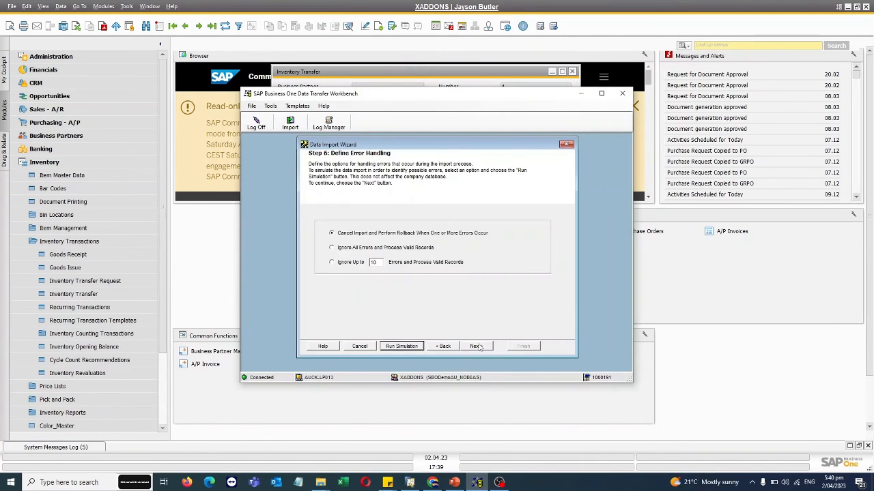
left_click(480, 347)
left_click(477, 347)
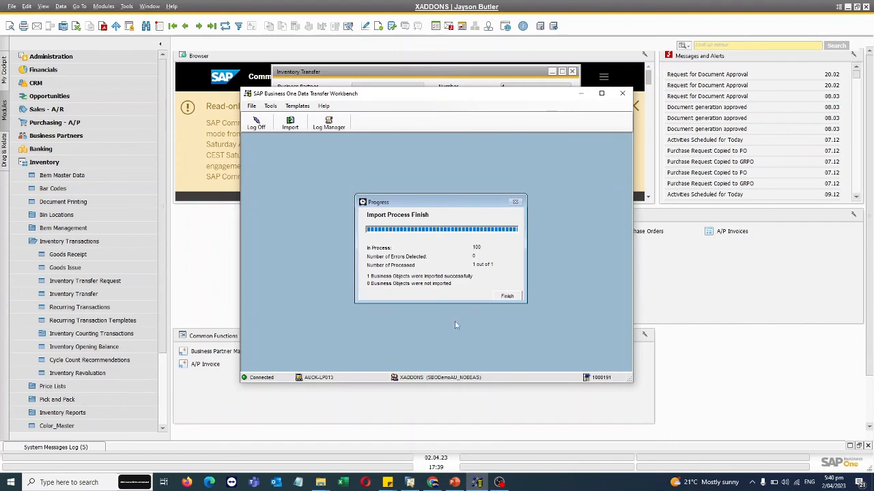
- Finish the stock transfer import, close its detailed log and minimise Data Transfer Workbench
left_click(508, 296)
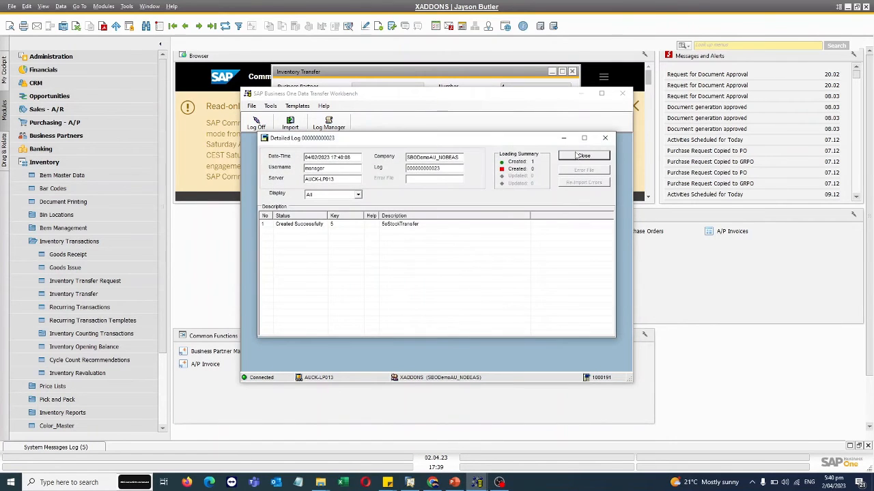
left_click(576, 154)
left_click(581, 96)
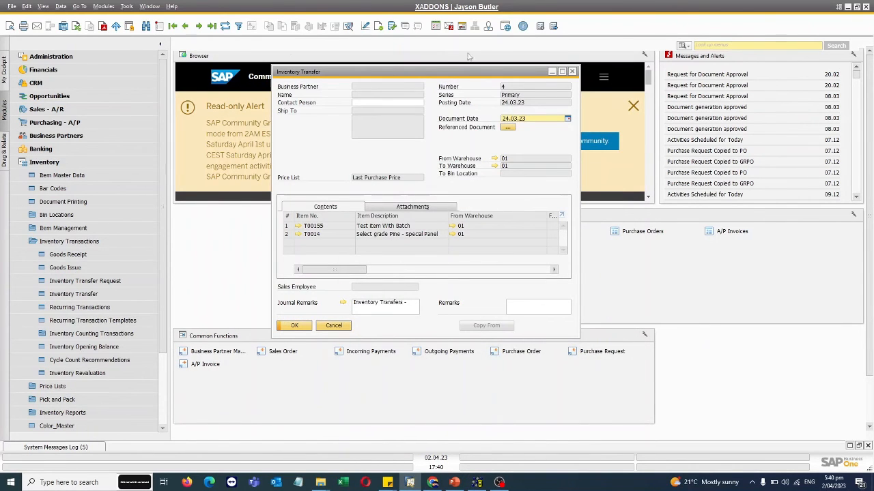
- Open the most recent inventory transfer document in SAP Business One and maximise it to check its imported lines
left_click(159, 26)
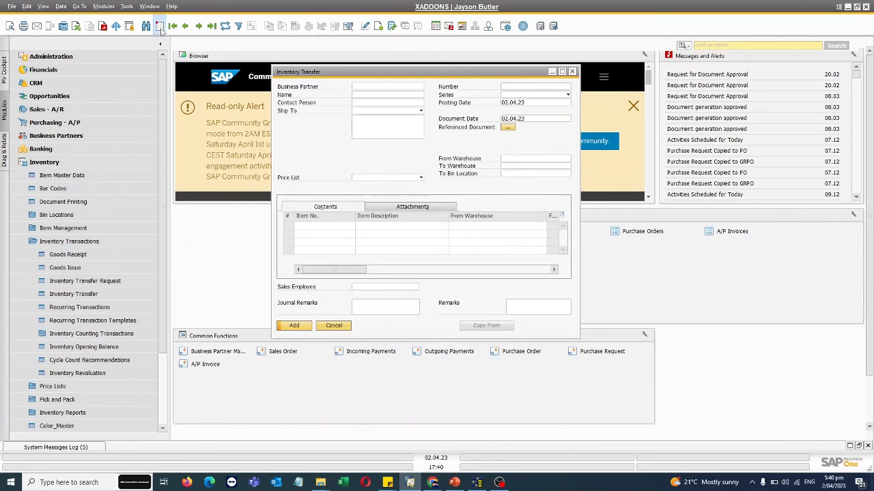
left_click(213, 26)
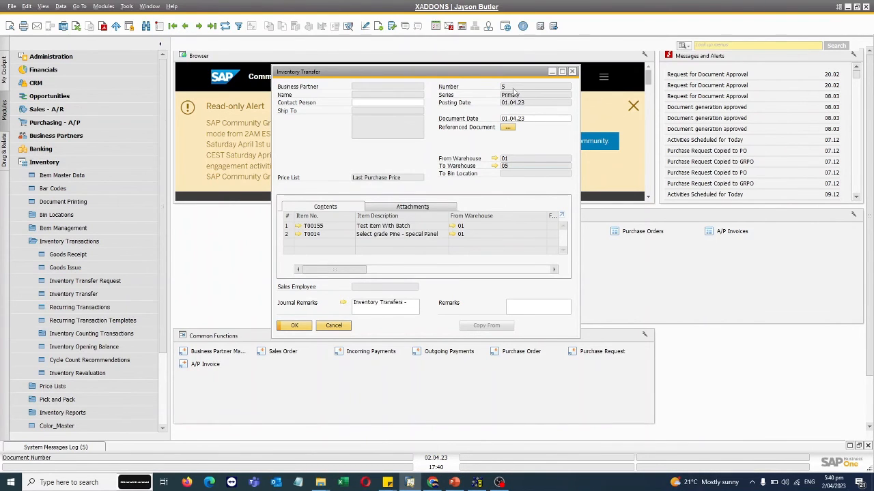
left_click(561, 71)
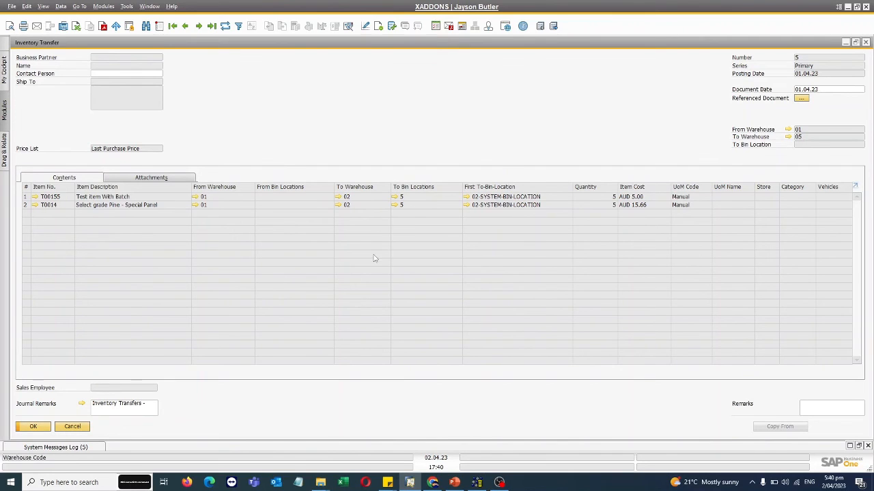
- Check the Batch Number Transactions Report for the transfer's lines, including the batch of item T00155, and close the report
right_click(607, 198)
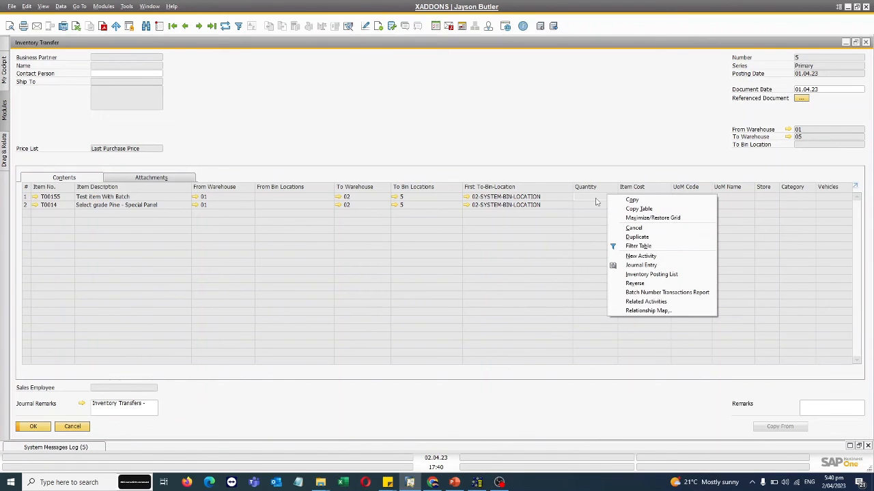
left_click(701, 292)
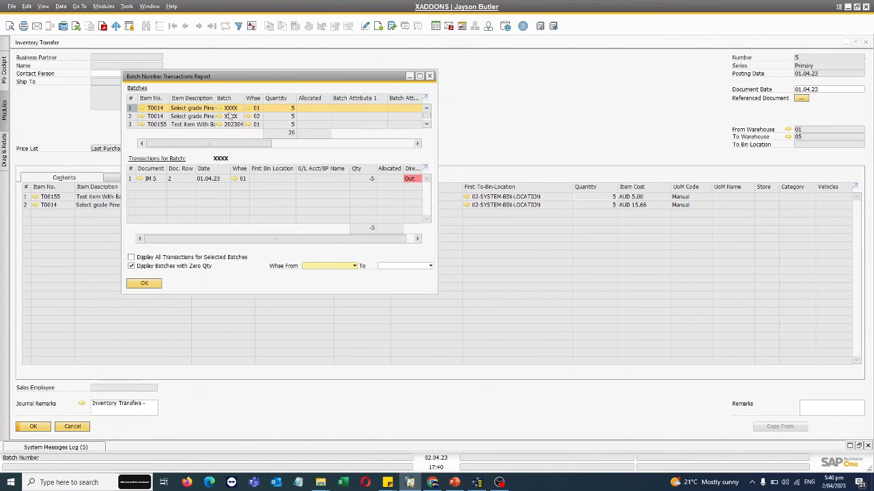
left_click(161, 125)
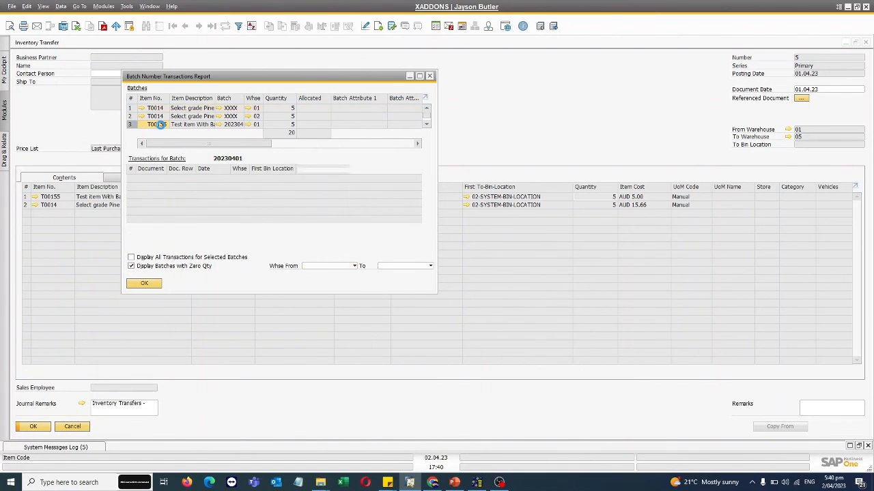
left_click(427, 124)
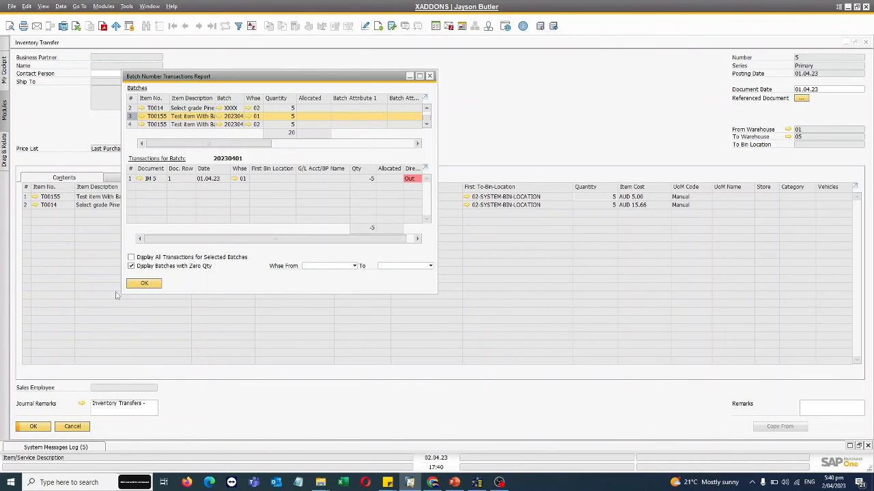
left_click(152, 280)
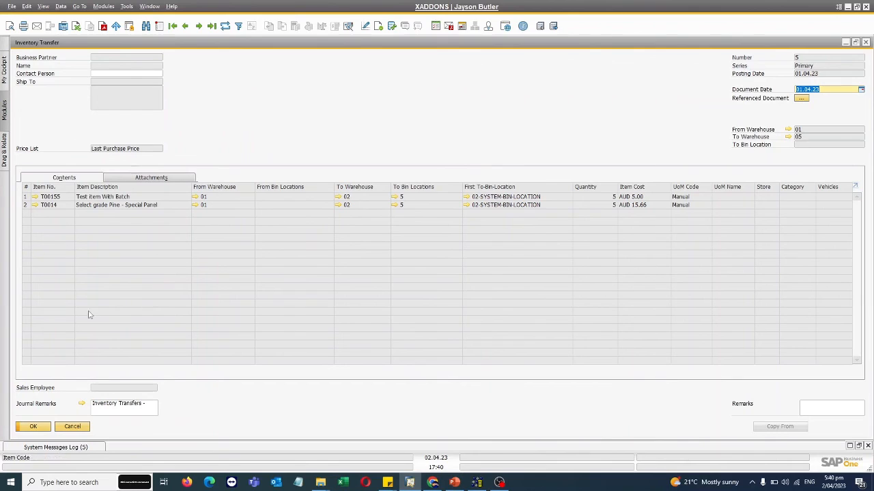